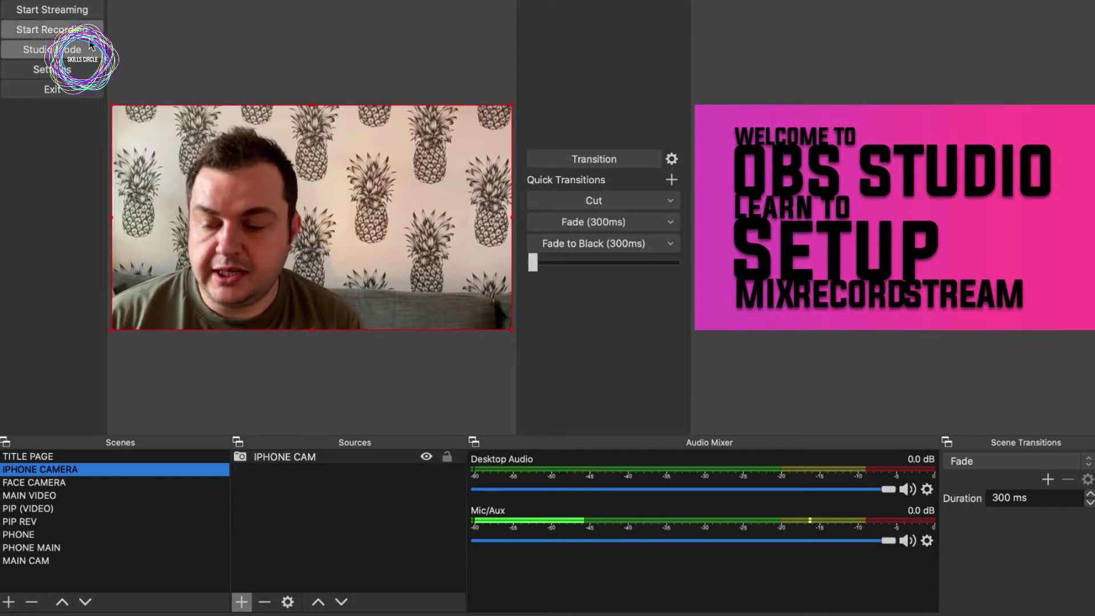
Examine the general, stream, output and audio settings, including the device choices for Mic/Auxiliary Audio
click(88, 72)
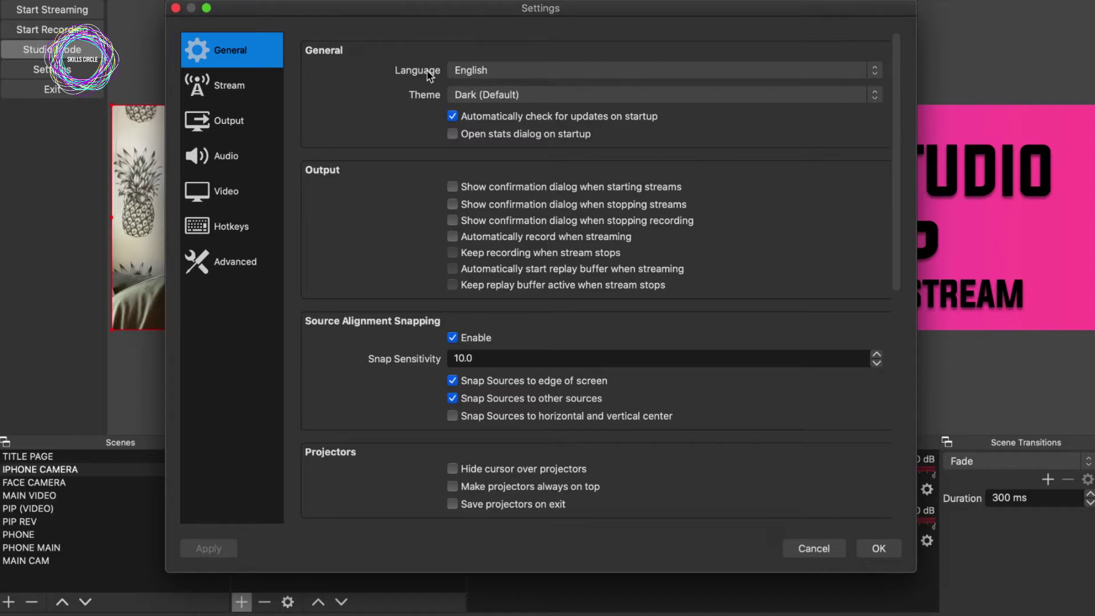
click(235, 87)
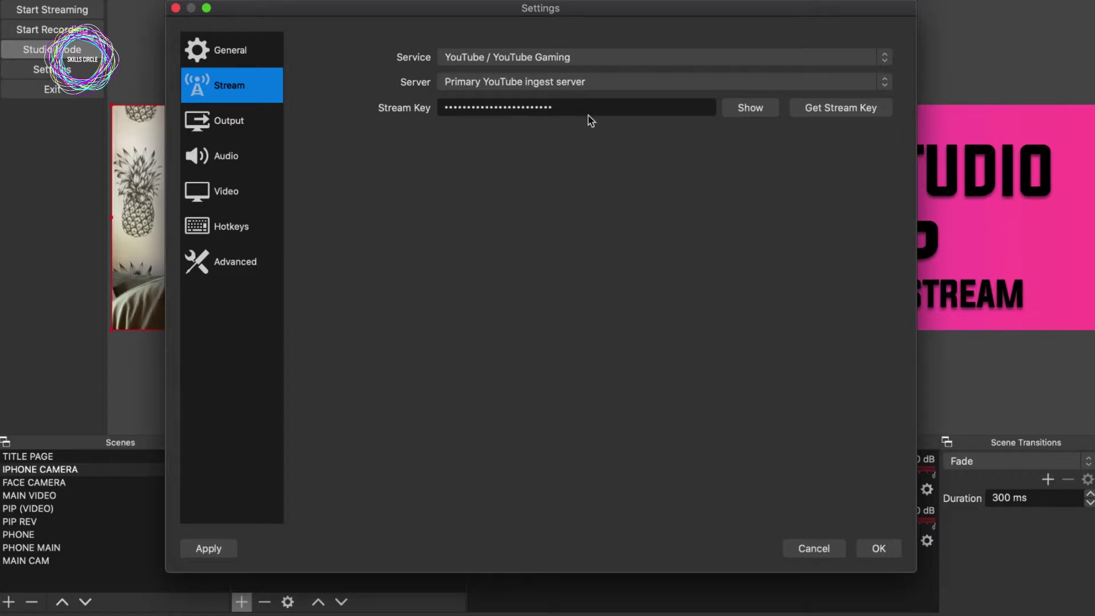
click(816, 117)
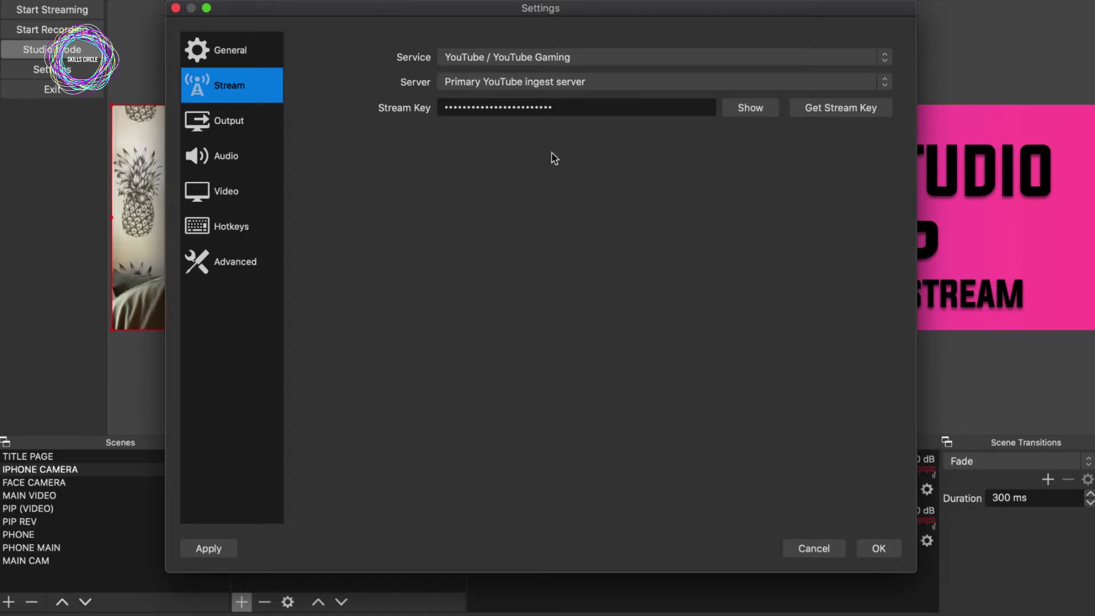
click(239, 132)
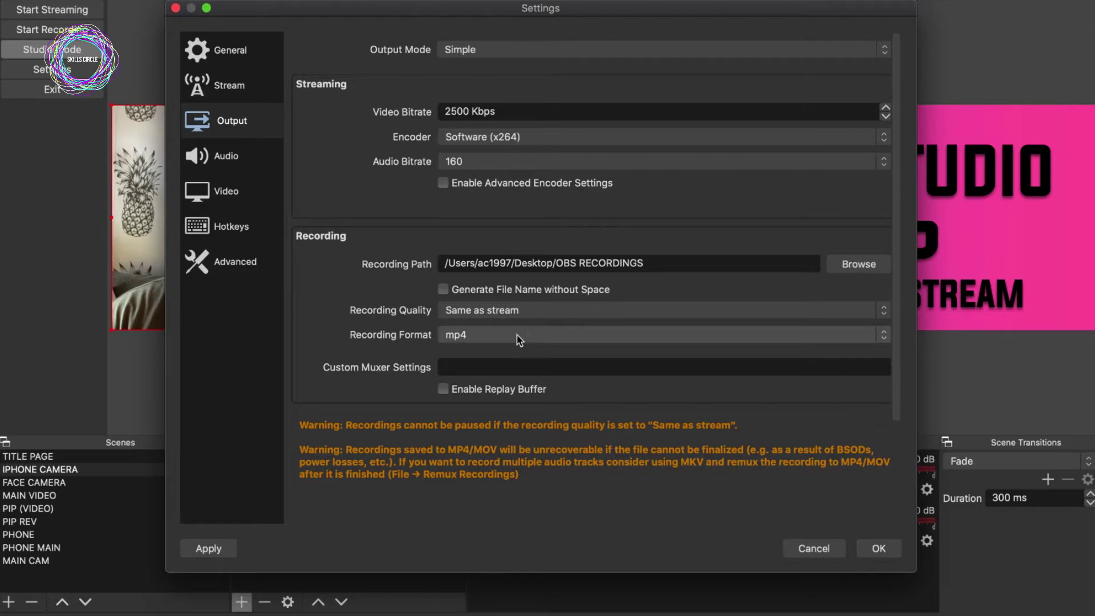
click(240, 162)
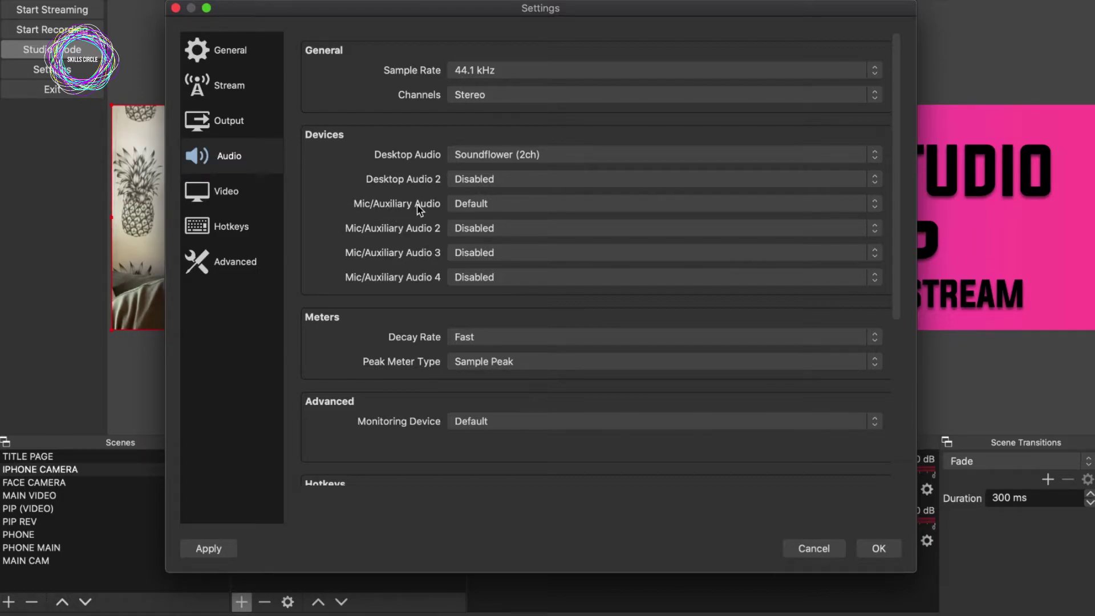
click(472, 204)
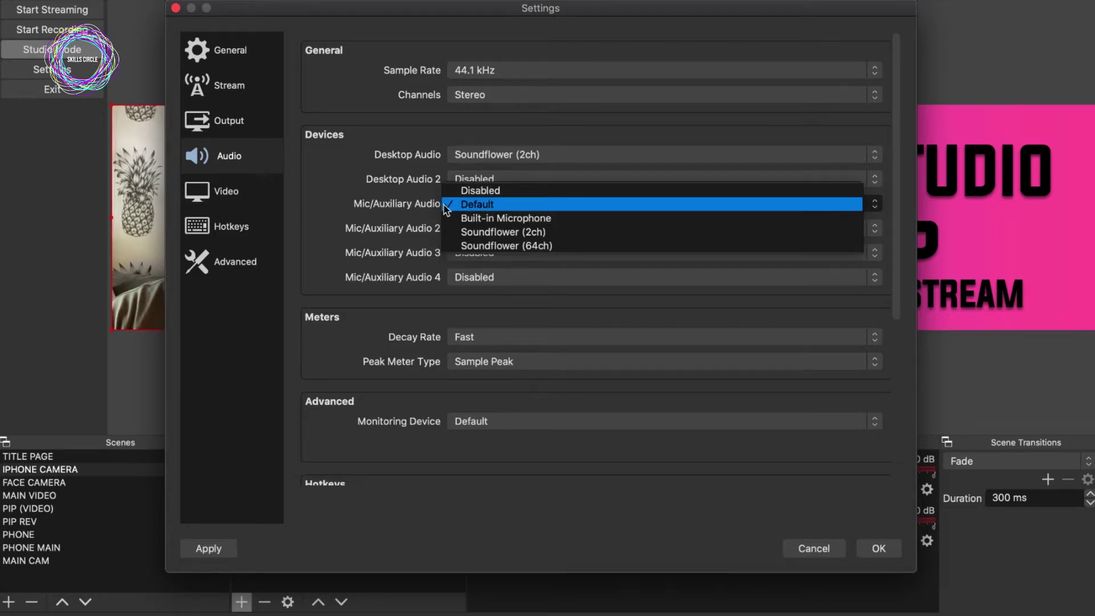
click(333, 210)
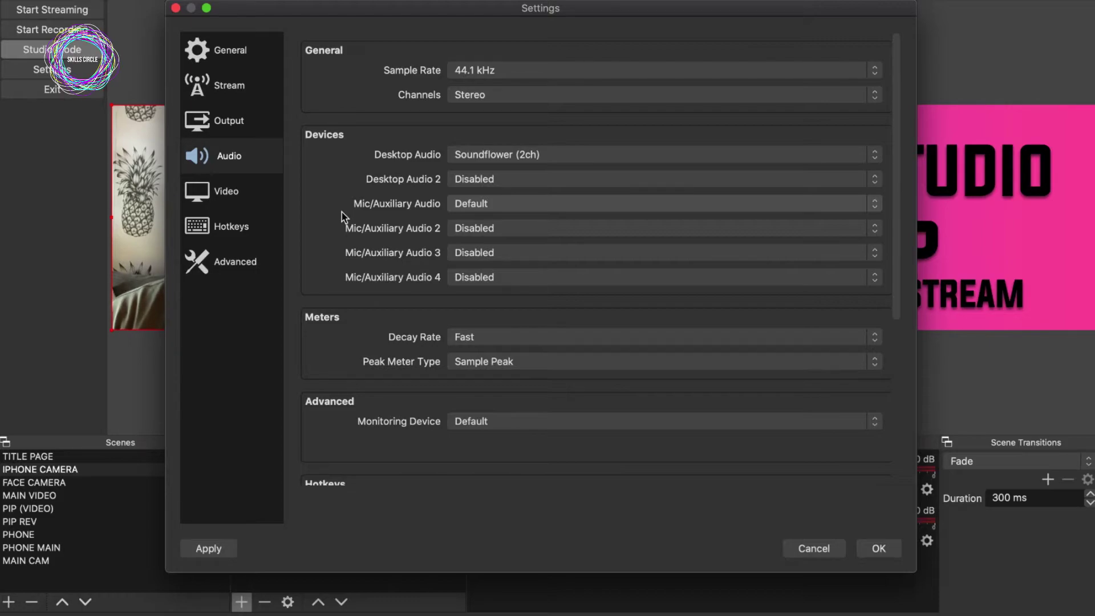
Set the common FPS value in the video settings to 60 and apply the change
click(274, 192)
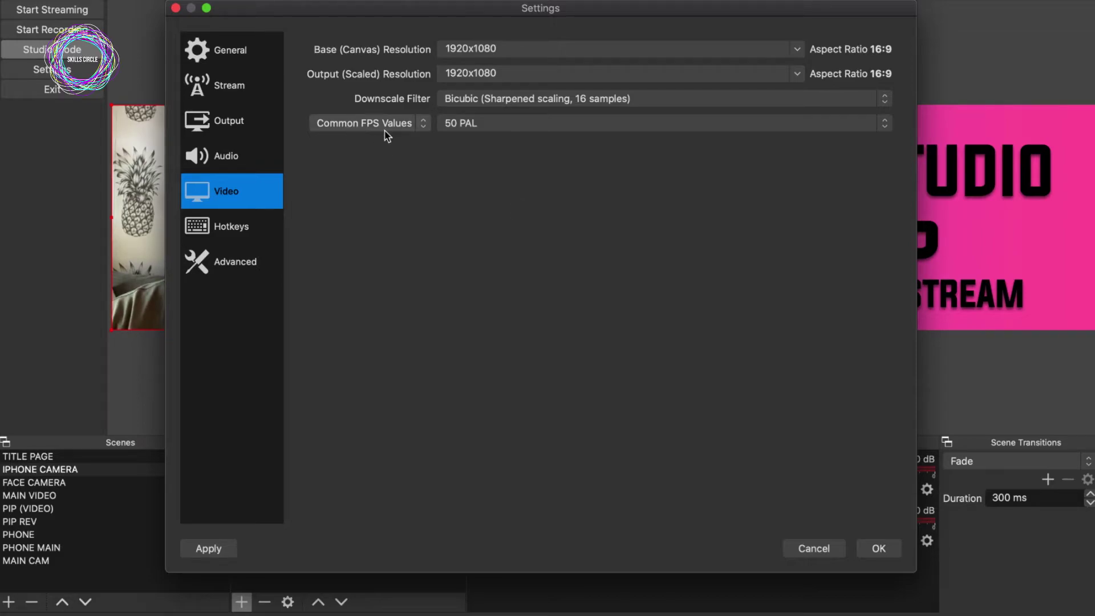
click(488, 127)
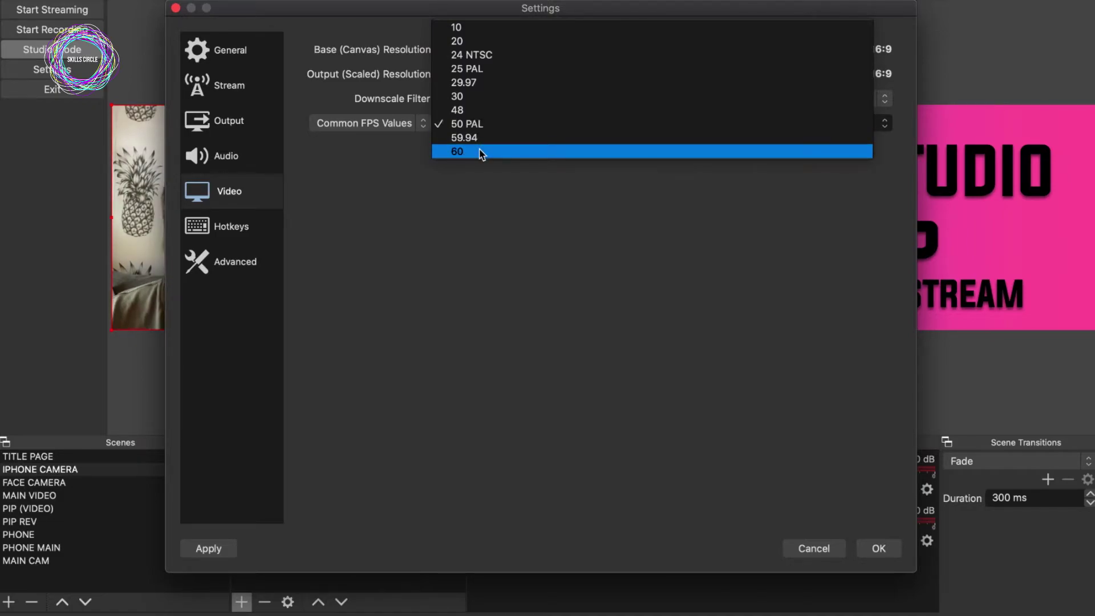
click(482, 152)
click(216, 550)
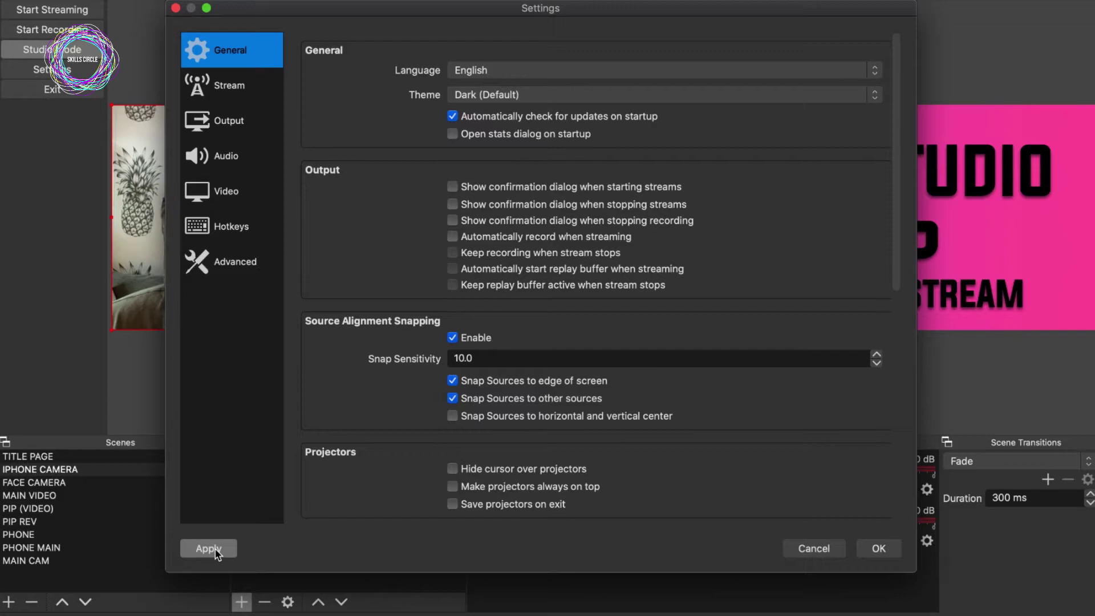
click(878, 548)
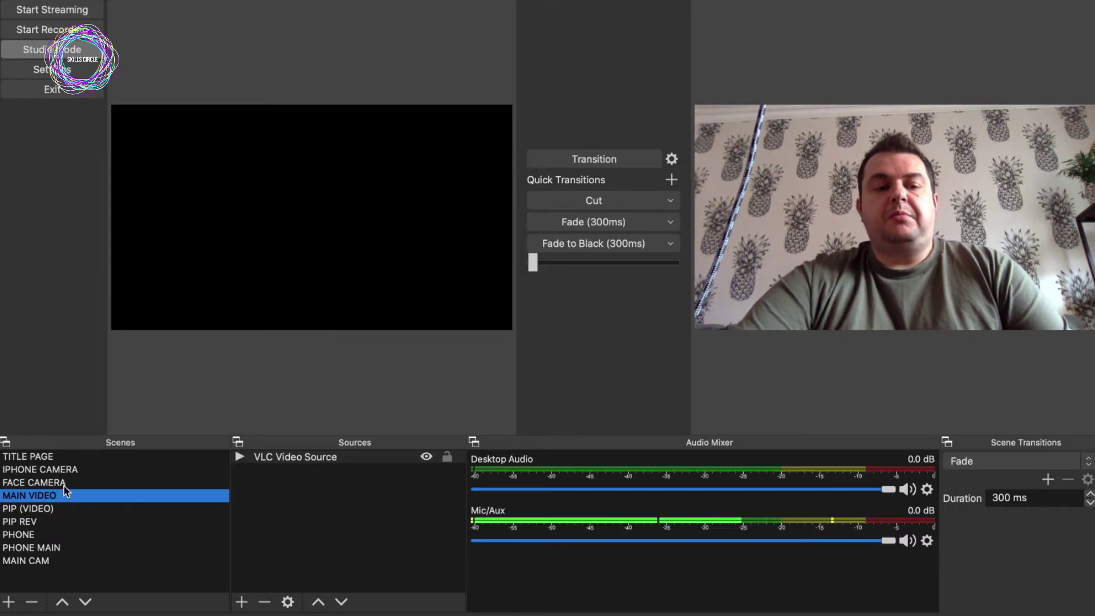
Bring the TITLE PAGE scene to the live program output with a Cut transition
click(63, 456)
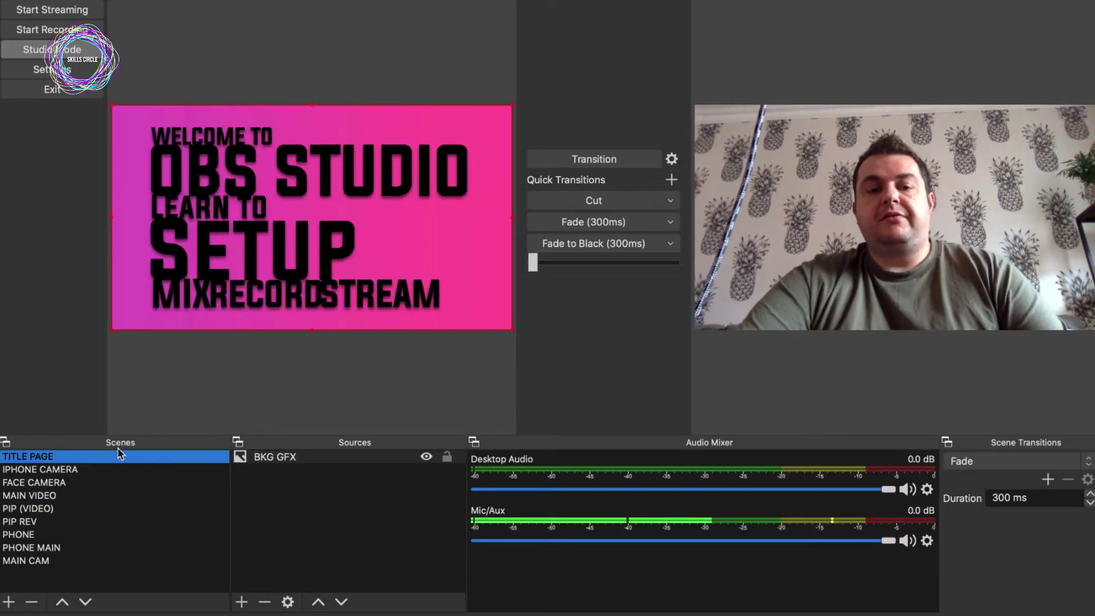
click(605, 199)
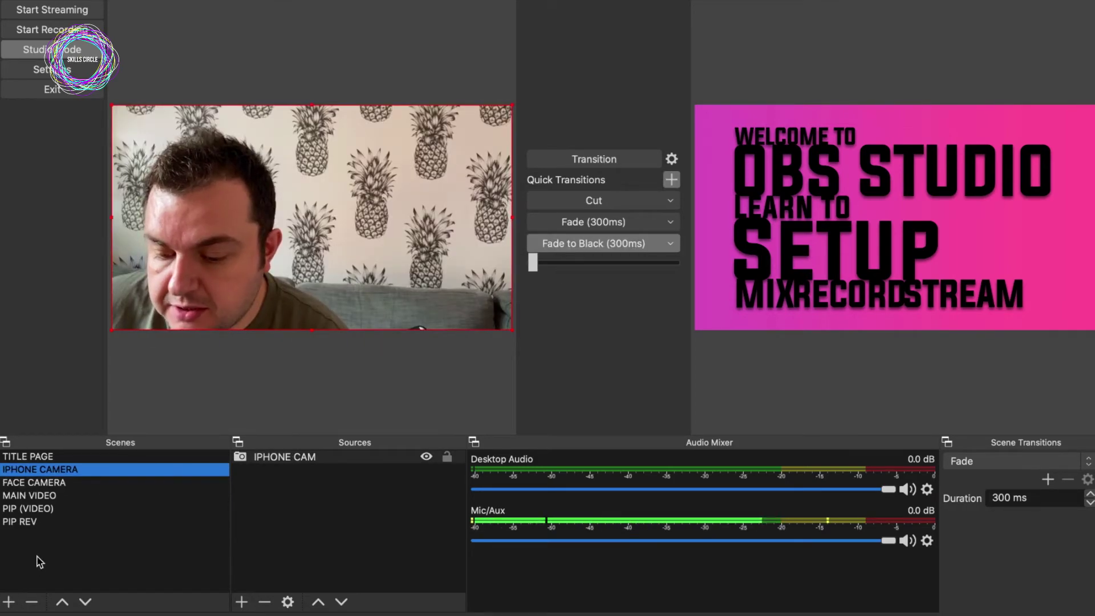
Create a new scene and rename it MAINCAM
click(9, 601)
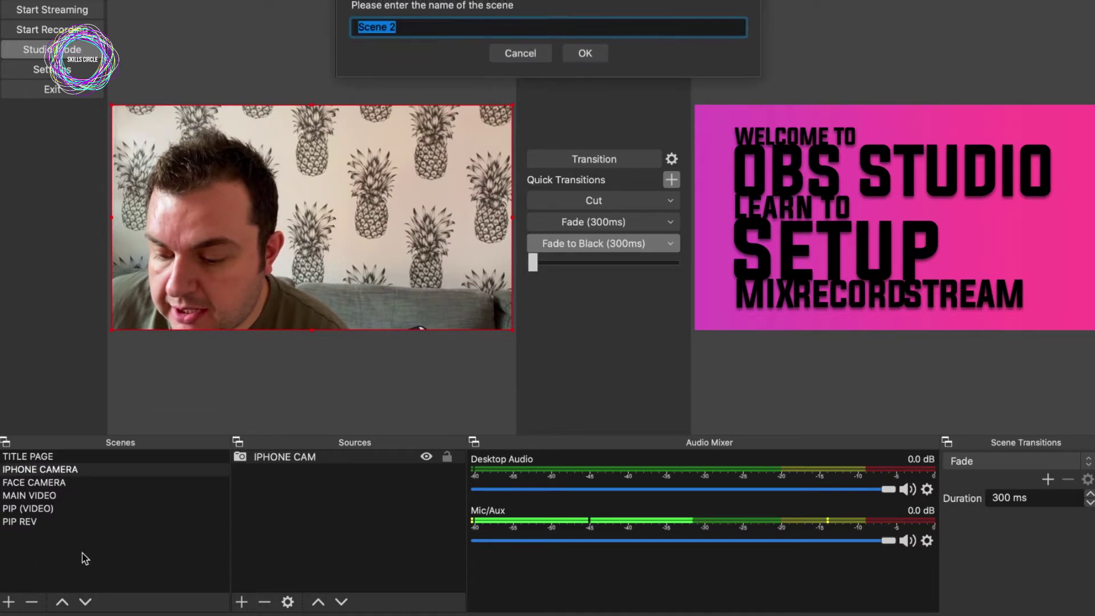
click(584, 41)
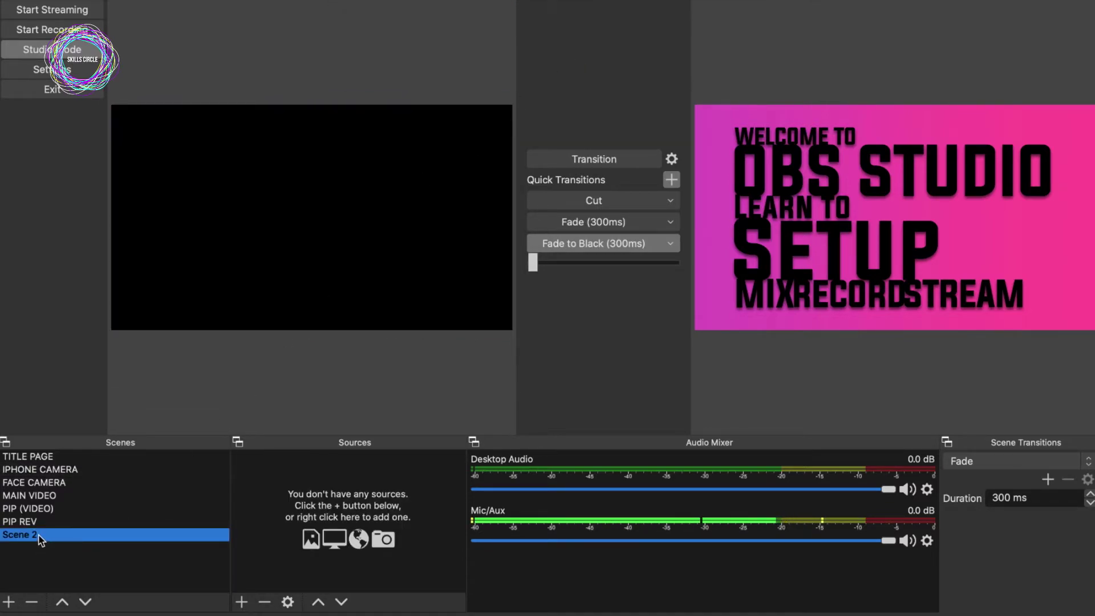
double_click(22, 534)
text(MAINCAM)
key(Return)
Add a new Video Capture Device source named FACETIME HD to the MAINCAM scene
click(242, 602)
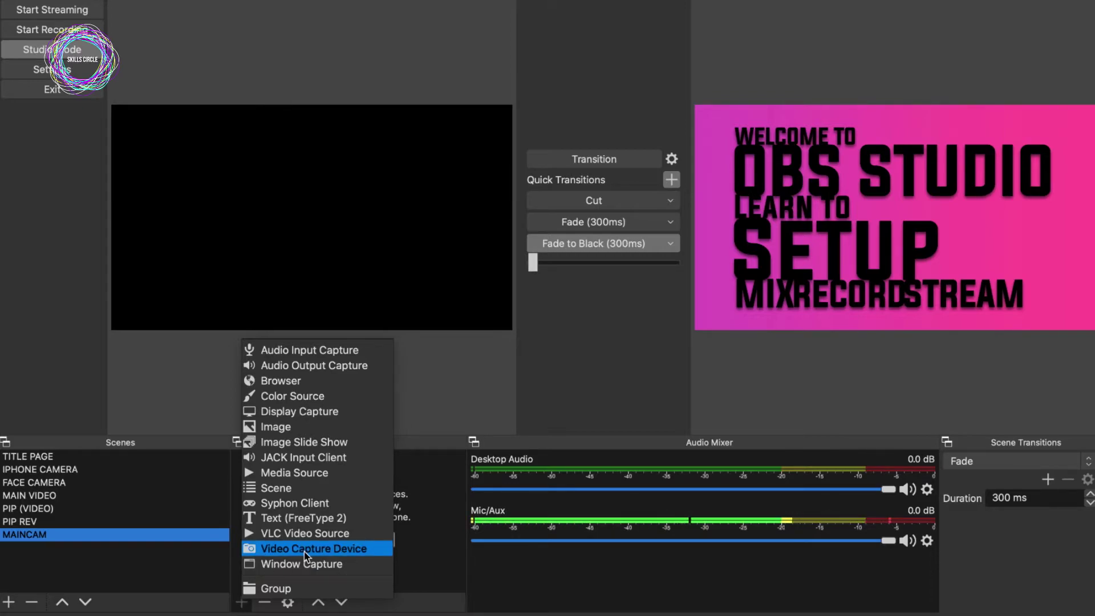
click(286, 551)
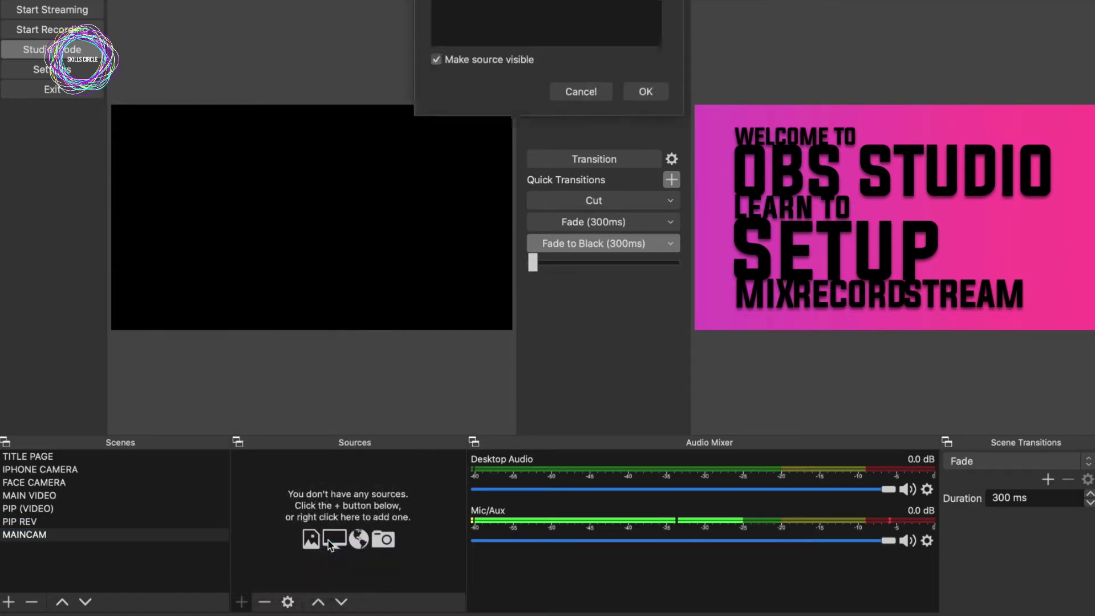
key(BackSpace)
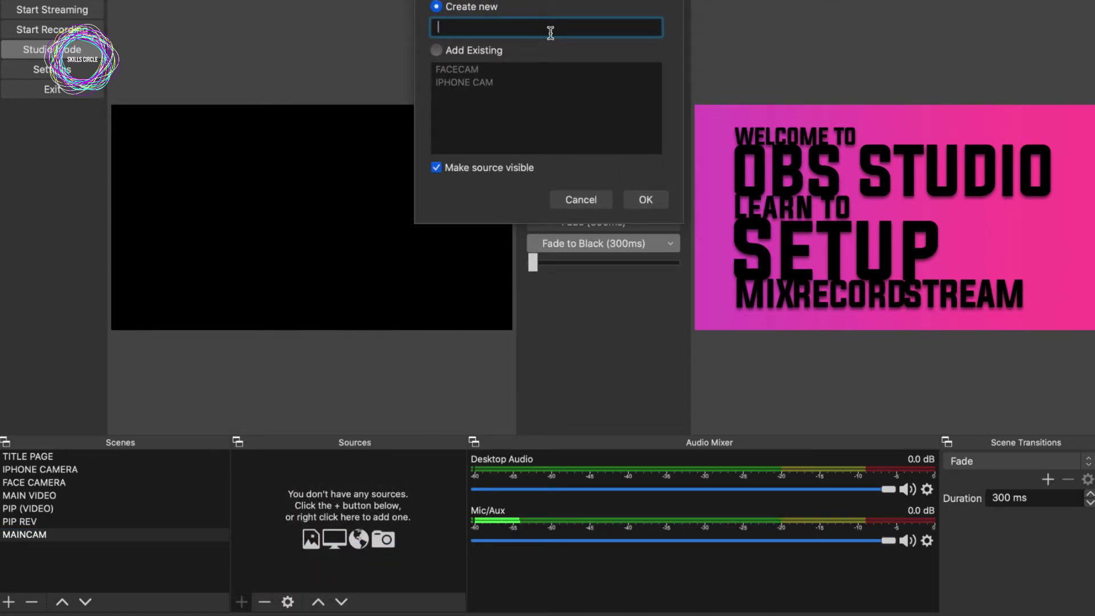
text(FACET)
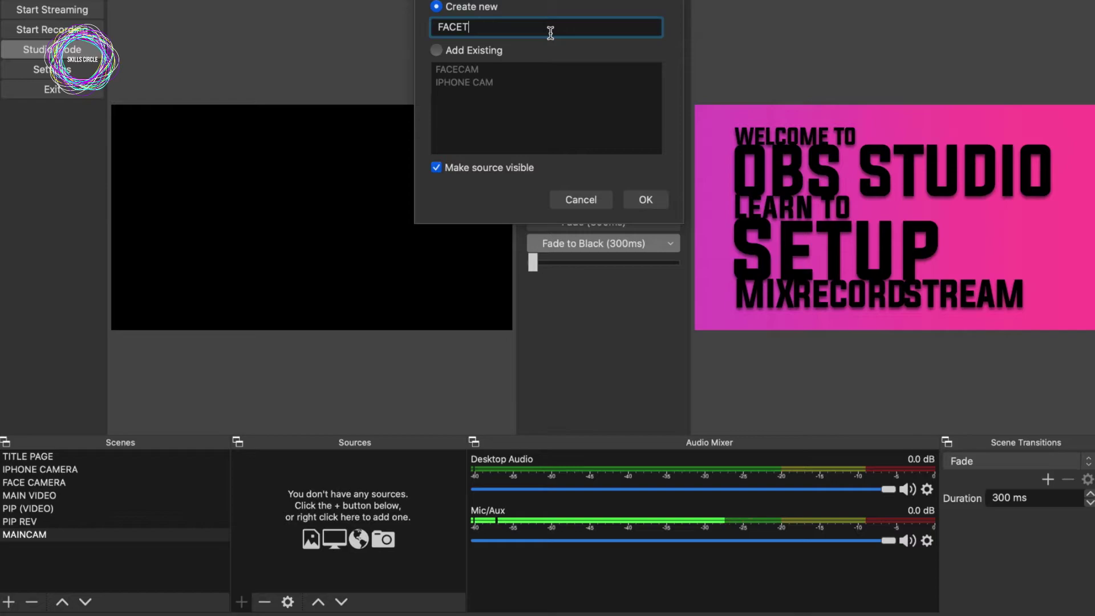
text(IME)
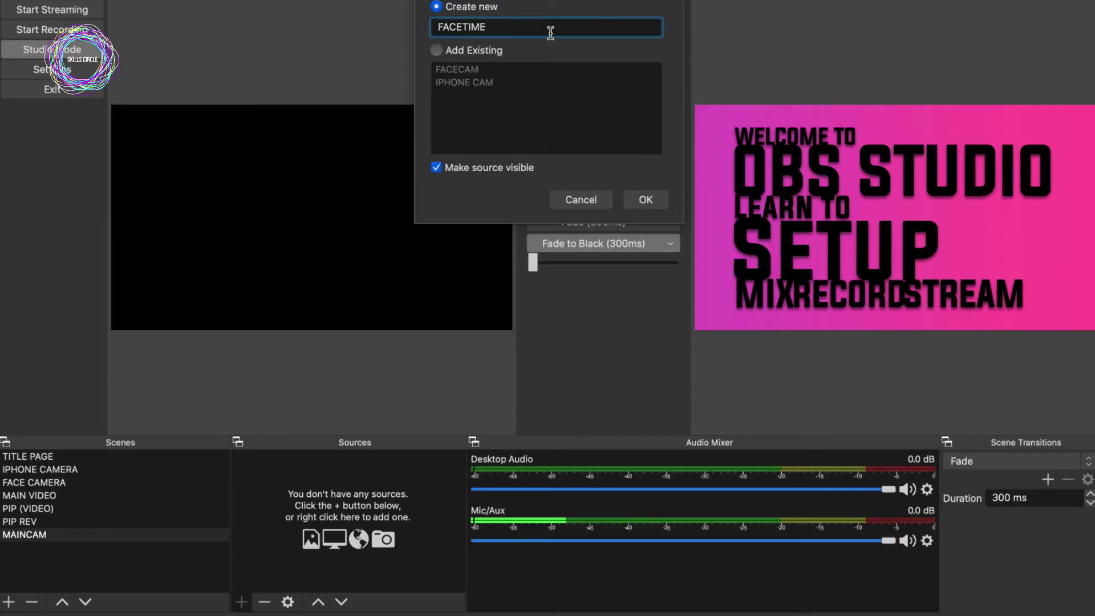
text( HD)
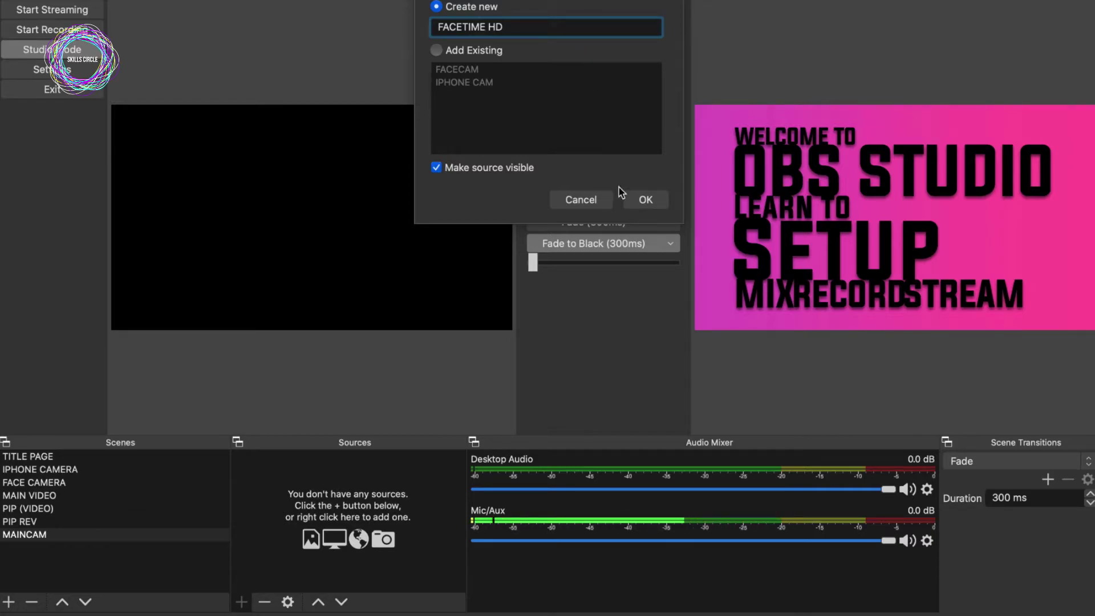
click(643, 200)
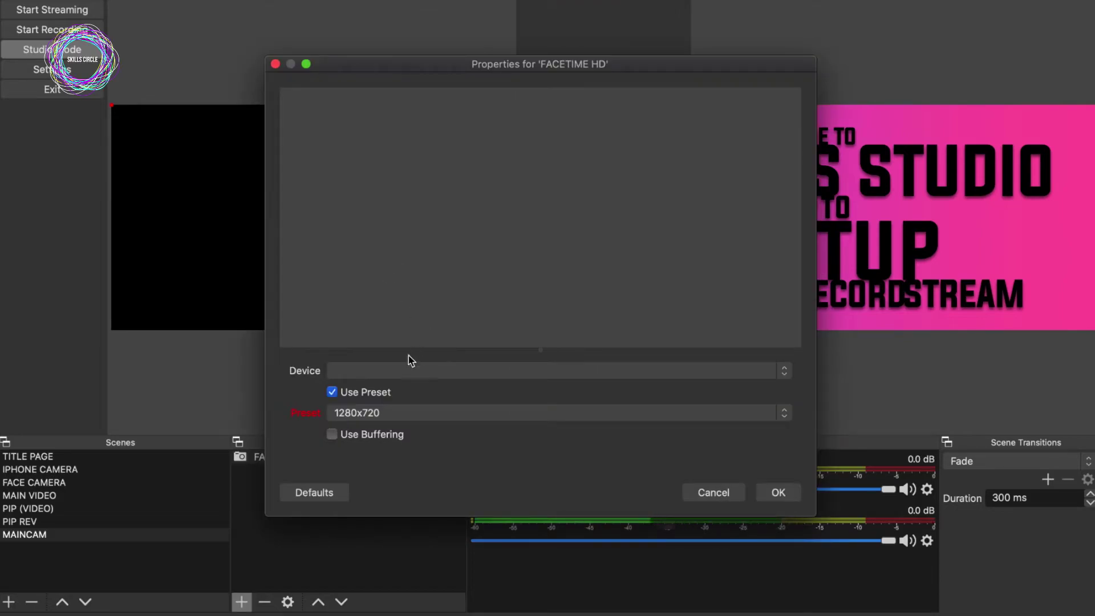
Choose FaceTime HD Camera as the source's device and enlarge the camera picture to fill the whole canvas
click(419, 371)
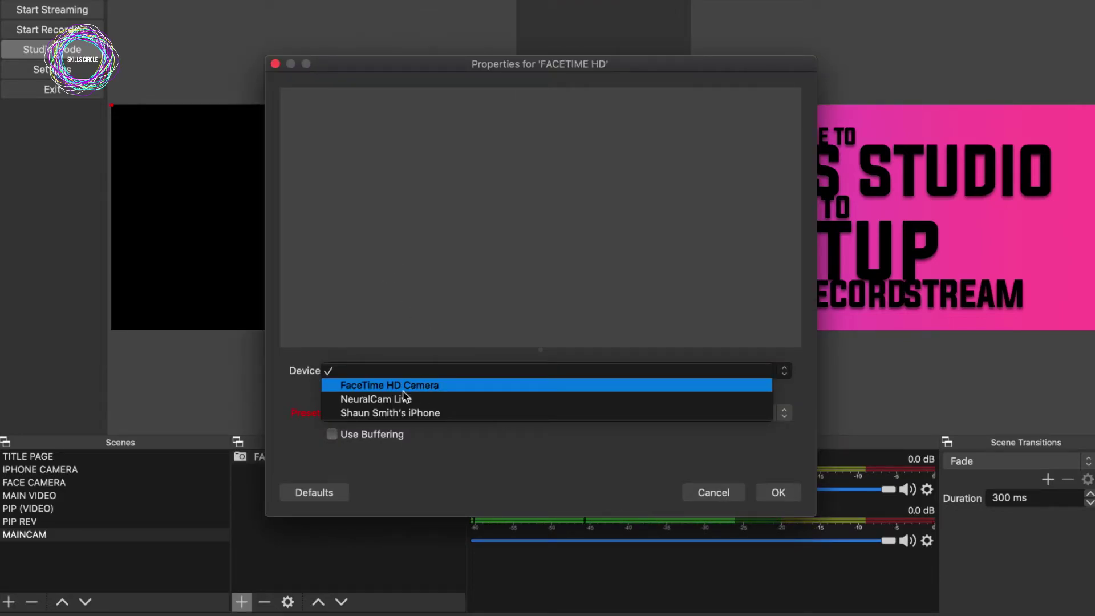
click(409, 392)
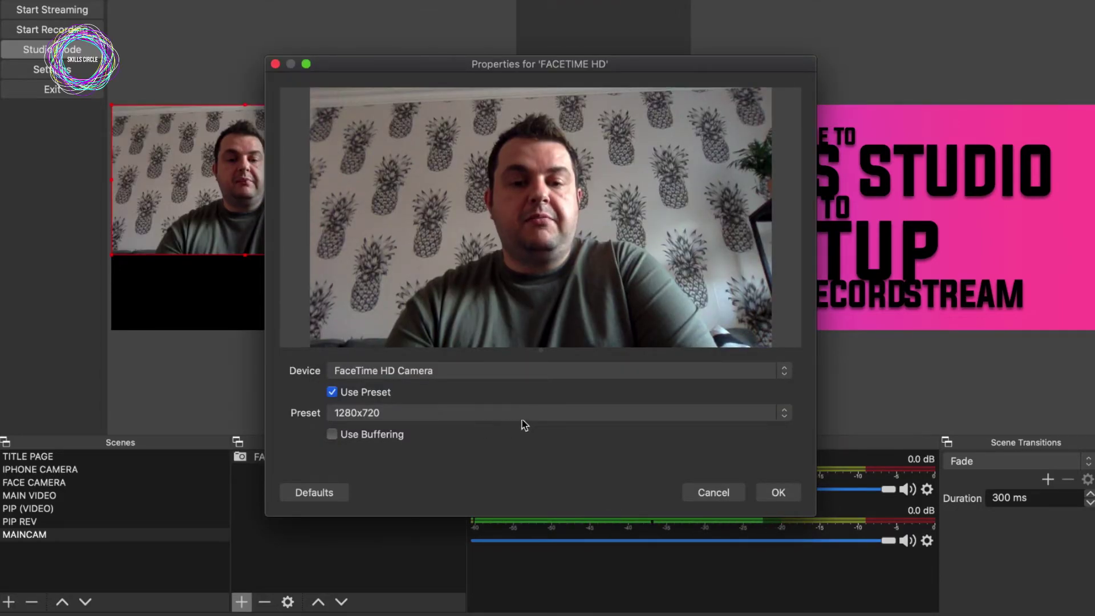
click(780, 492)
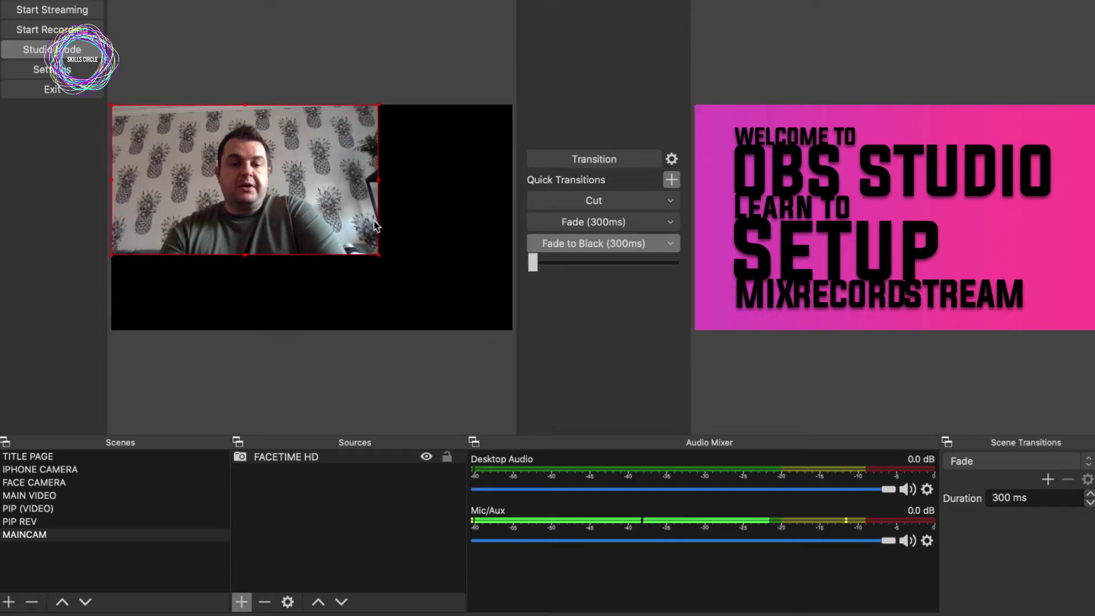
drag(379, 256, 512, 329)
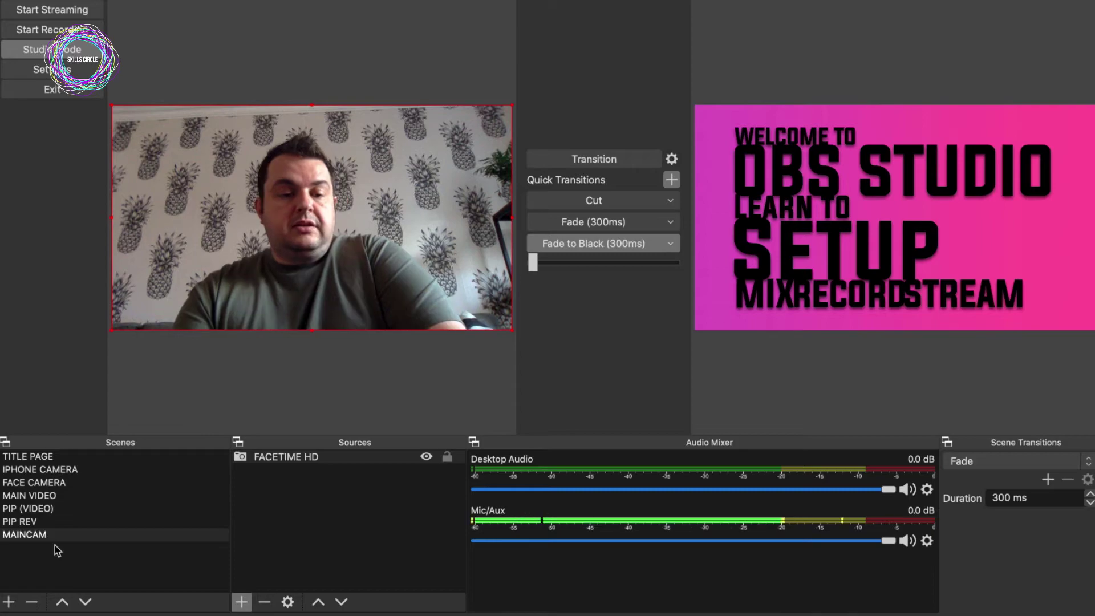
Create a new scene named PIP 2 at the end of the scene list
click(40, 507)
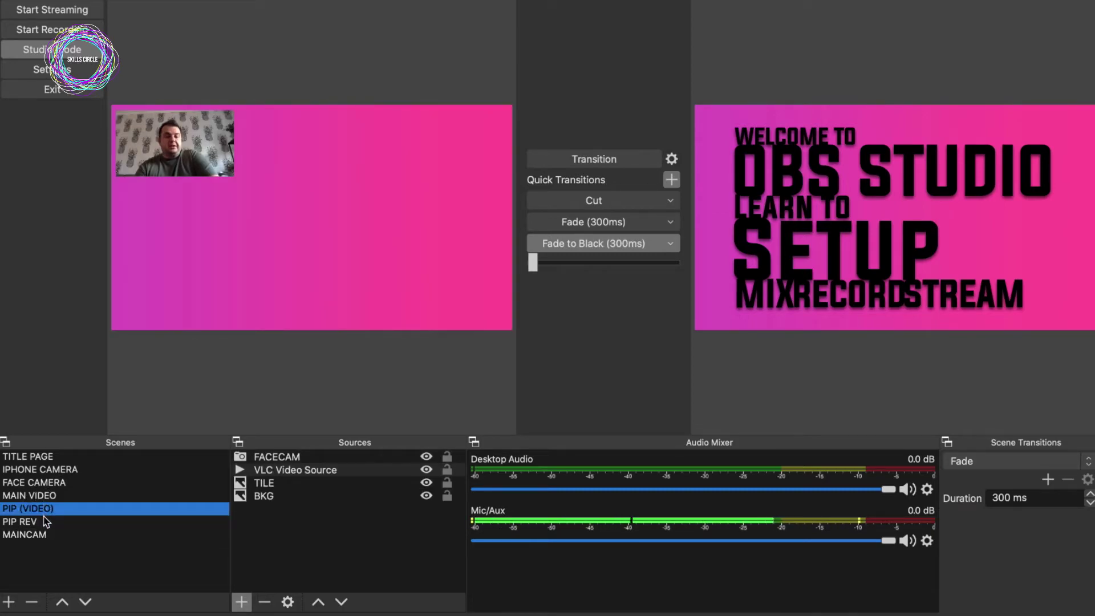
click(46, 534)
click(8, 601)
text(PIP 2)
key(Return)
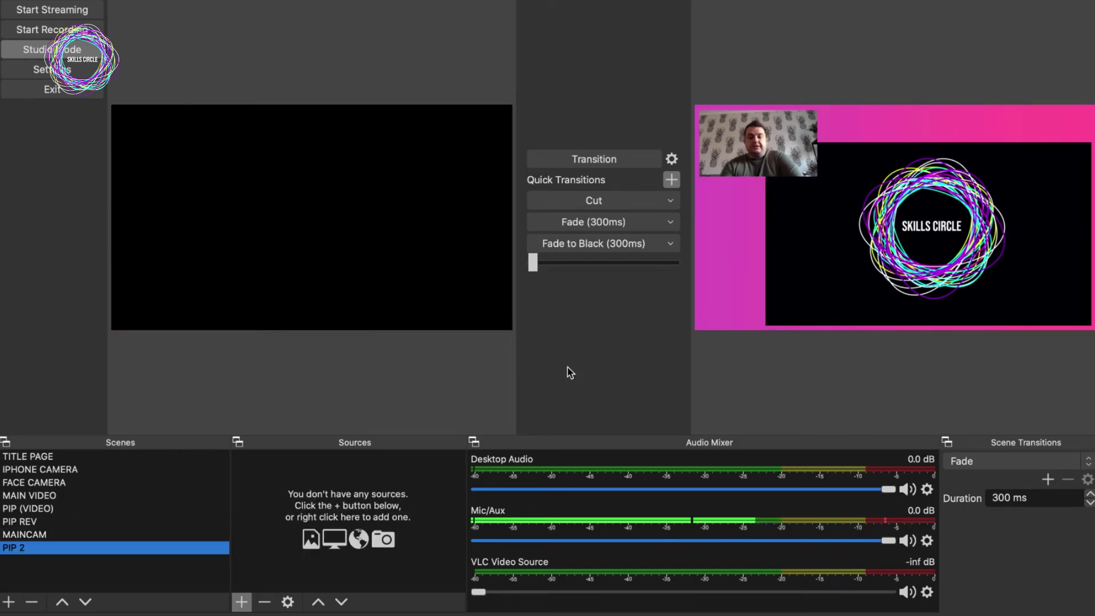
Add the existing BKG image as a source in the PIP 2 scene
click(242, 601)
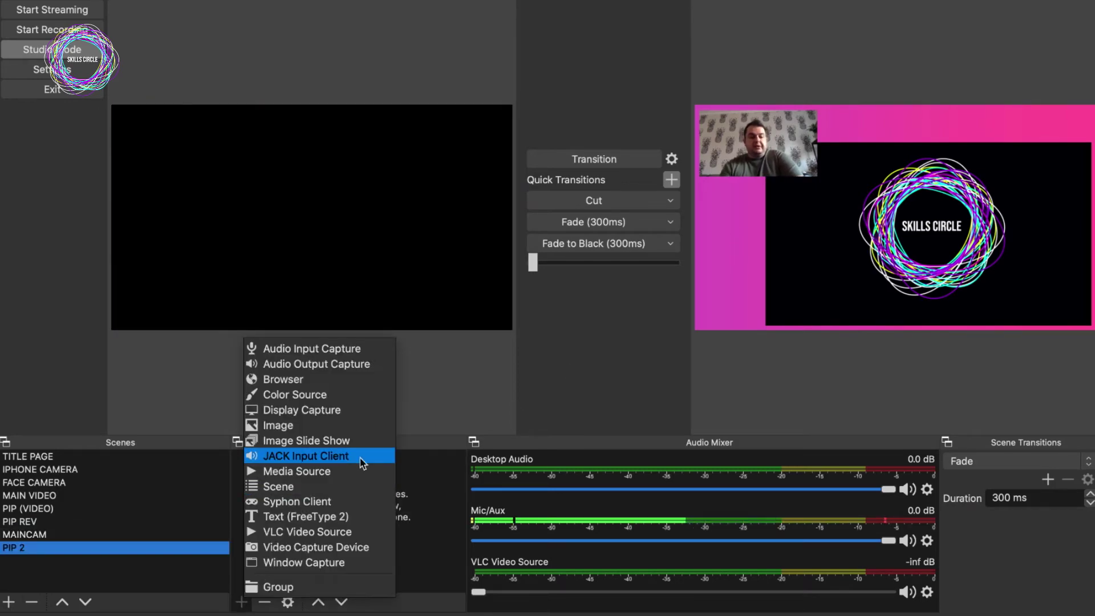
click(294, 426)
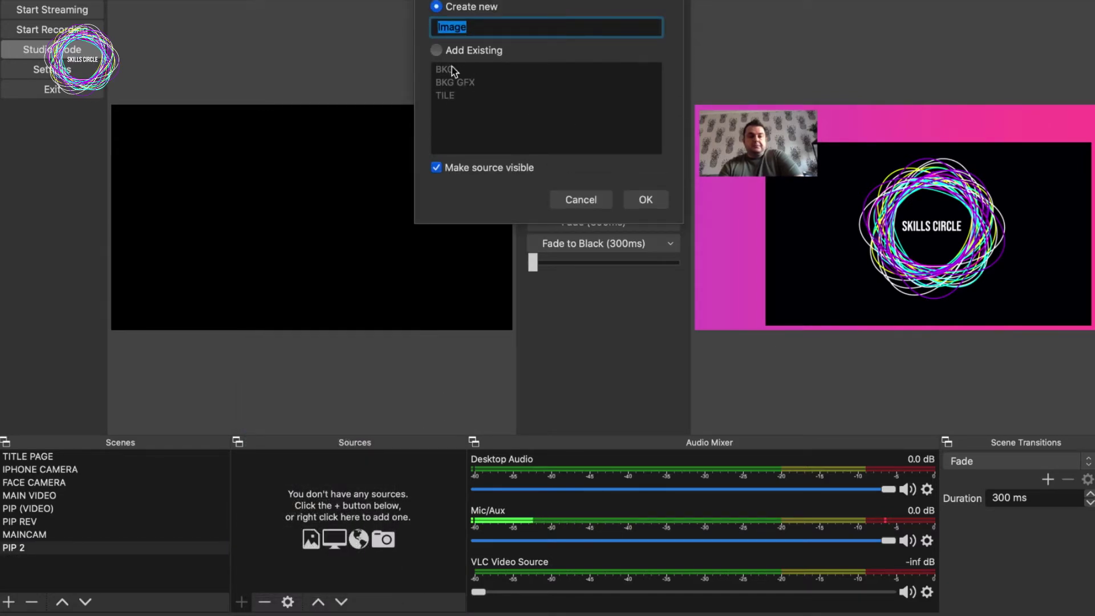
click(437, 51)
click(447, 69)
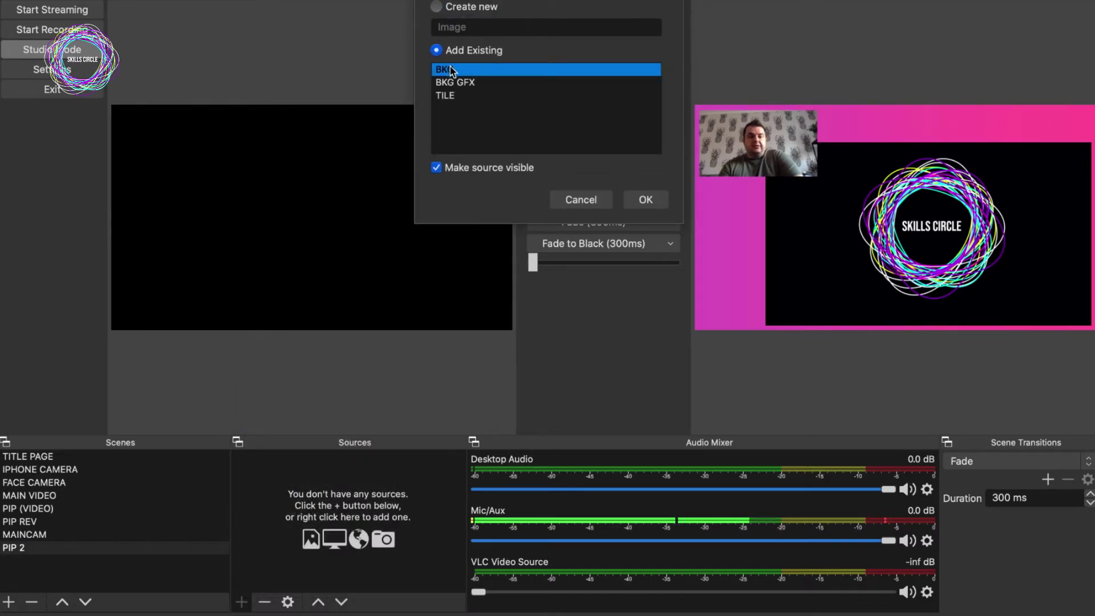
key(Return)
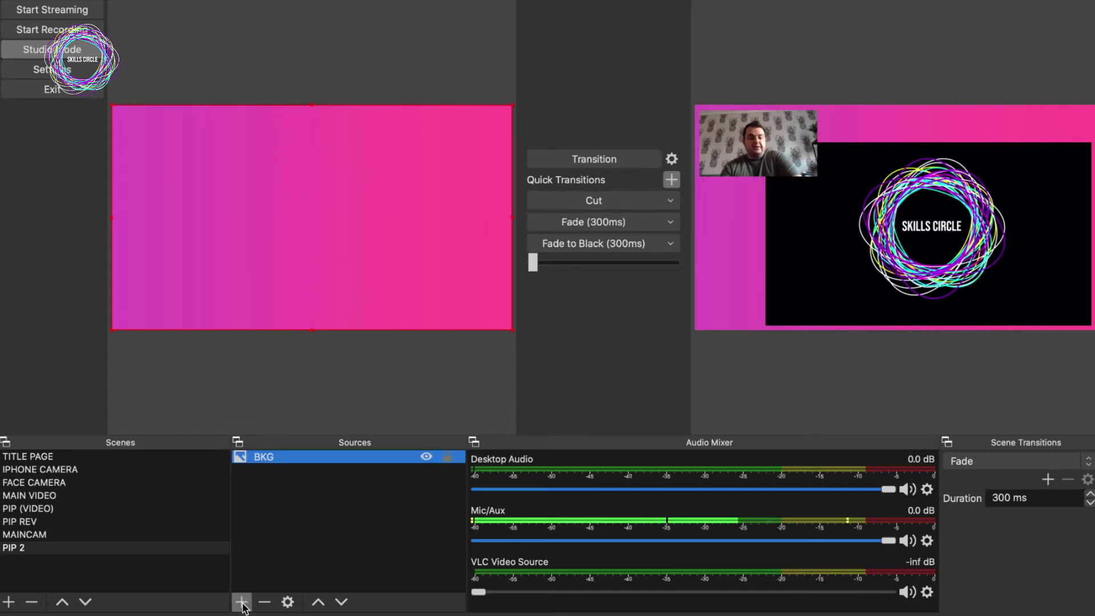
Choose TITLE BLANK.jpg from the OBS RECORDINGS folder as the BKG source's image file
click(288, 601)
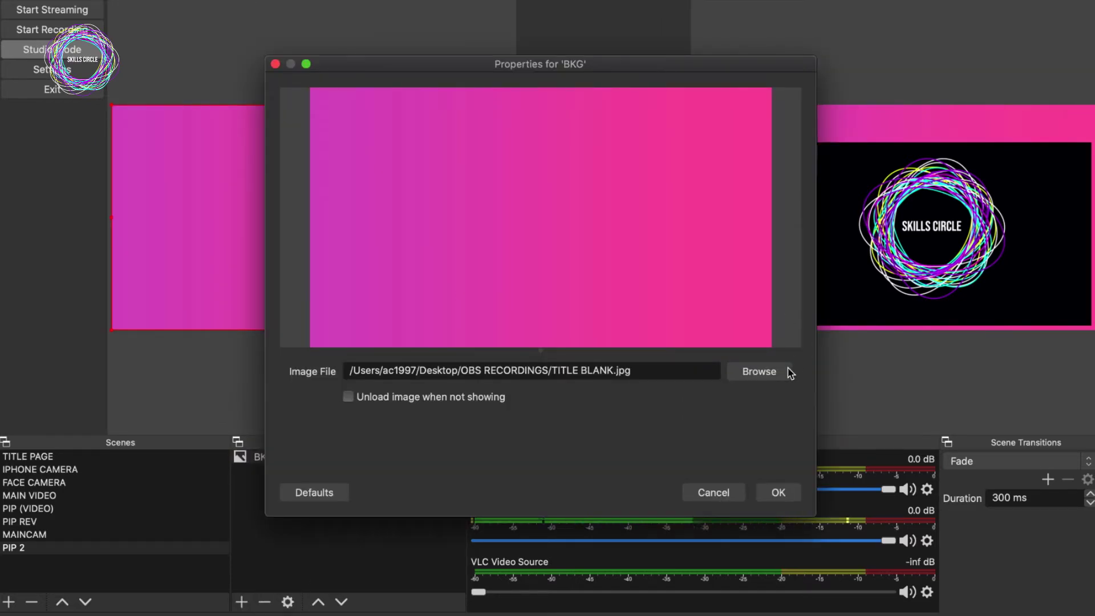
click(759, 371)
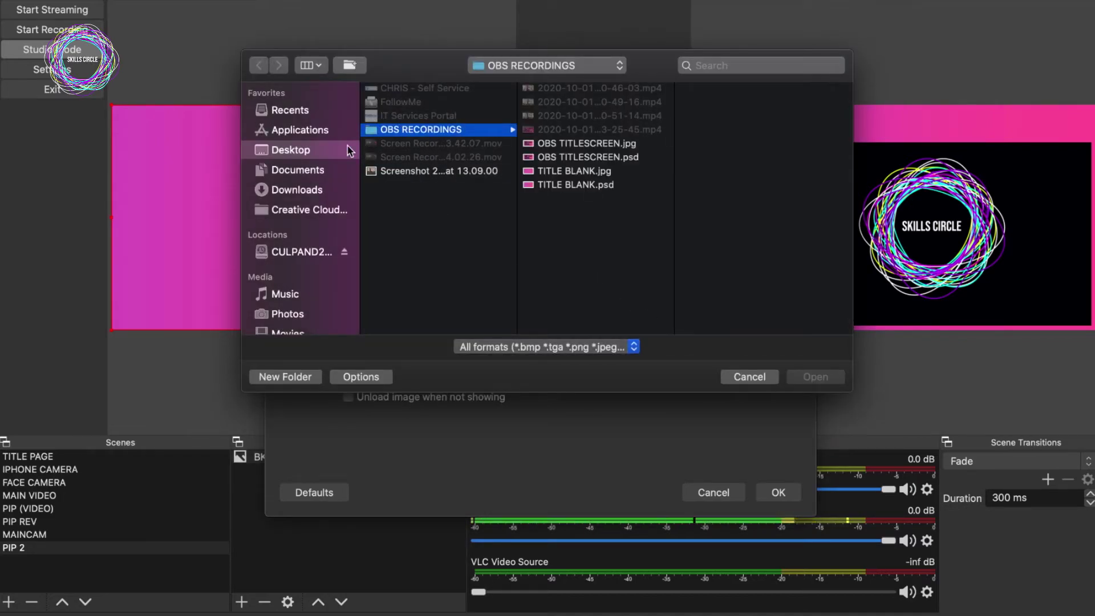
click(563, 172)
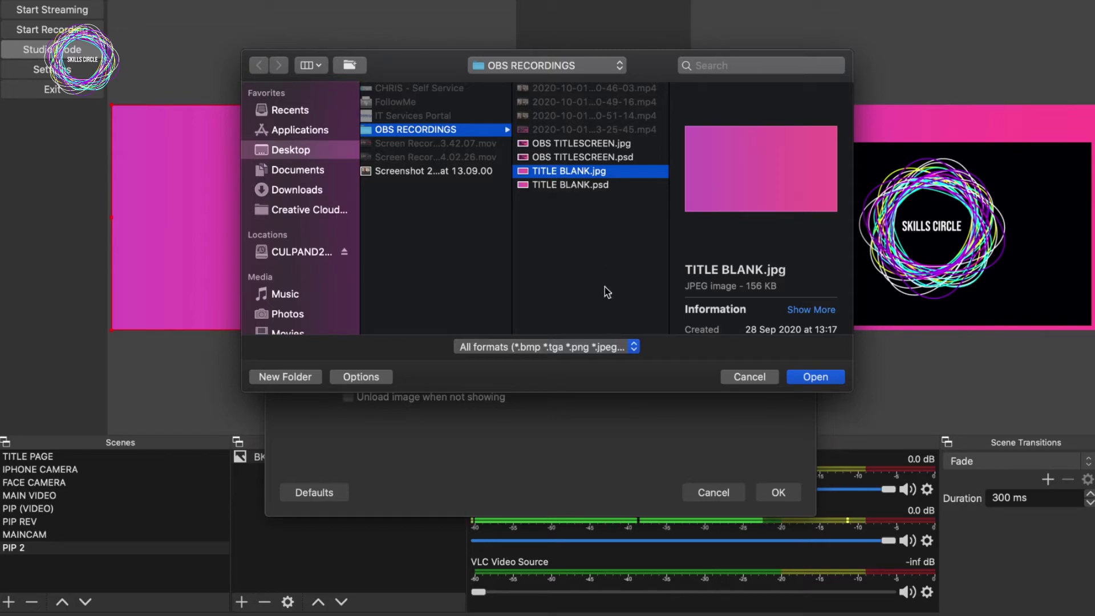
click(822, 377)
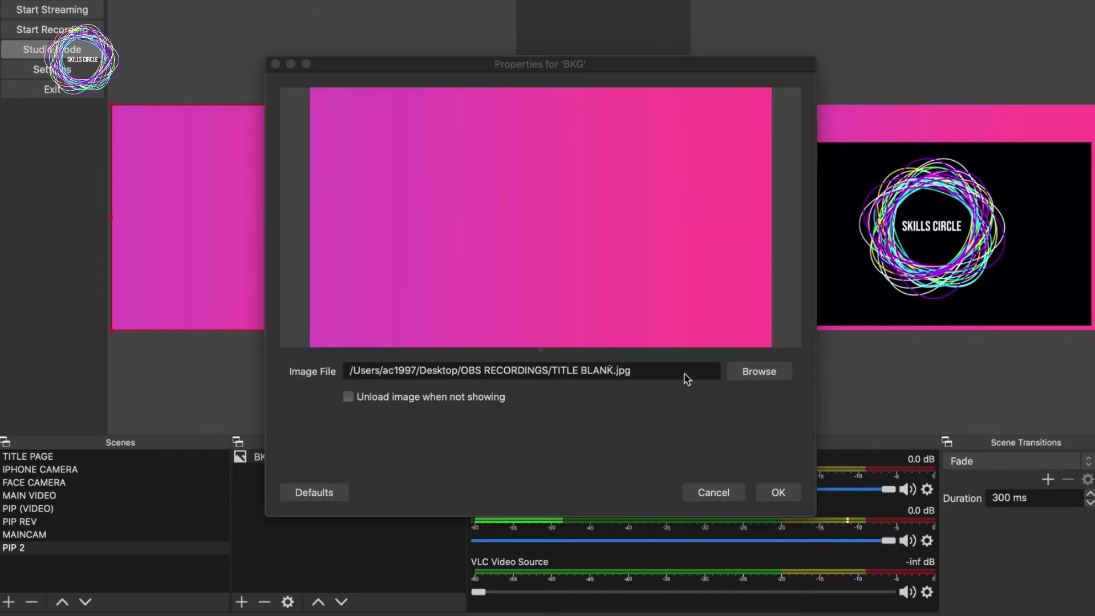
click(778, 492)
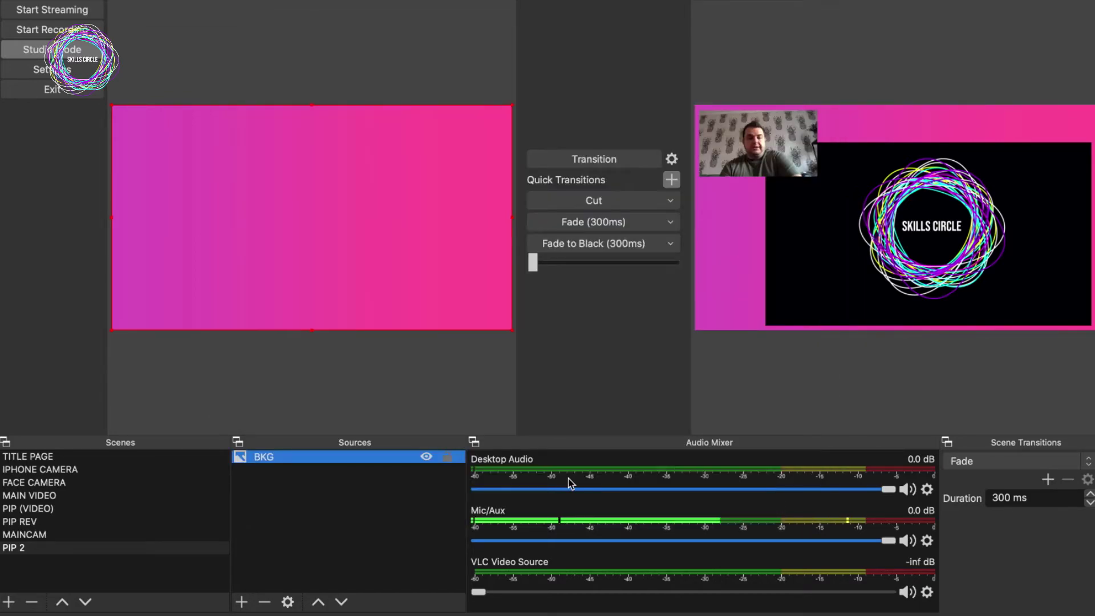
Add the existing IPHONE CAM video capture device to the PIP 2 scene and shrink it into the canvas's upper-left corner
click(241, 602)
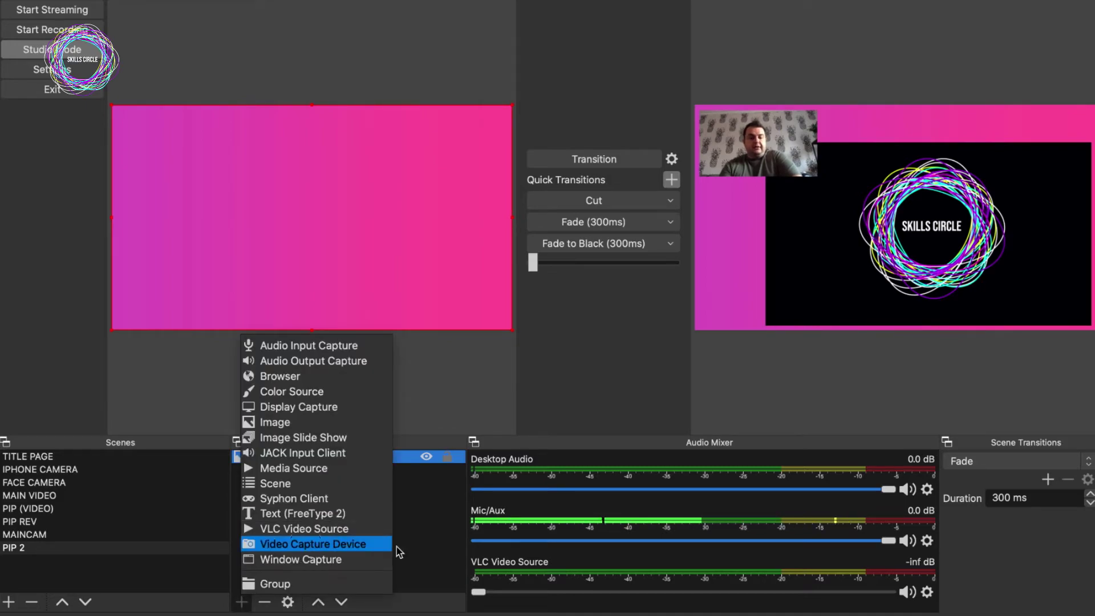
click(305, 543)
click(436, 50)
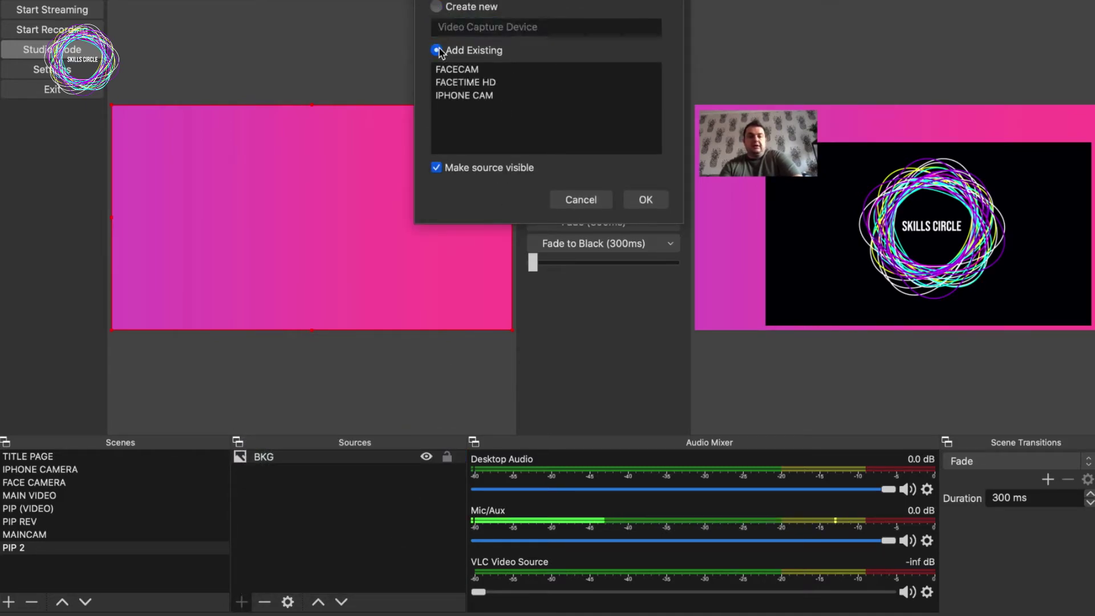
click(471, 83)
click(473, 70)
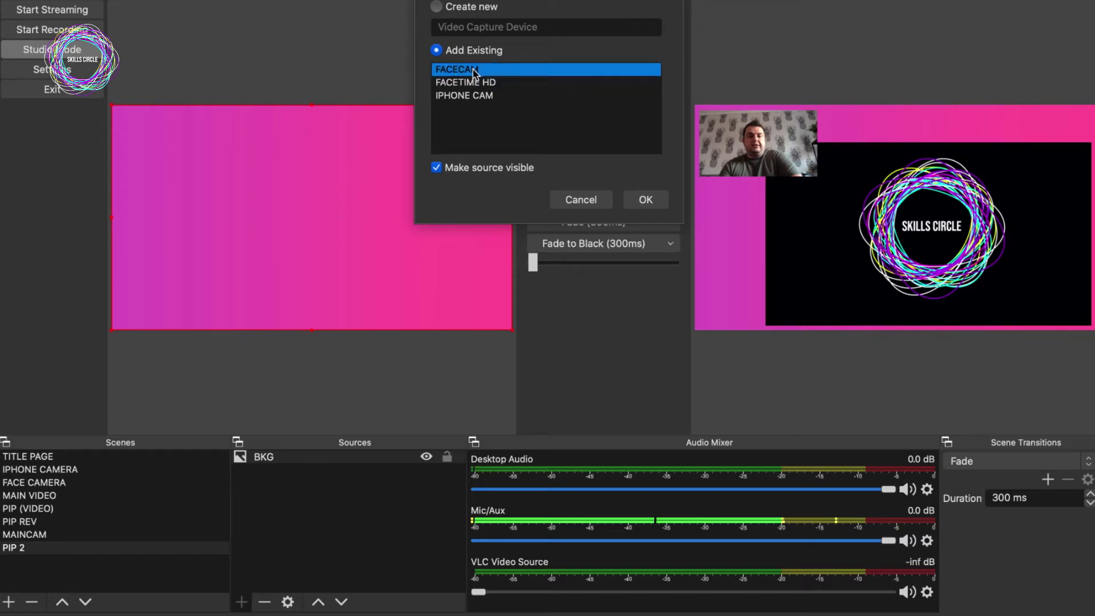
click(474, 96)
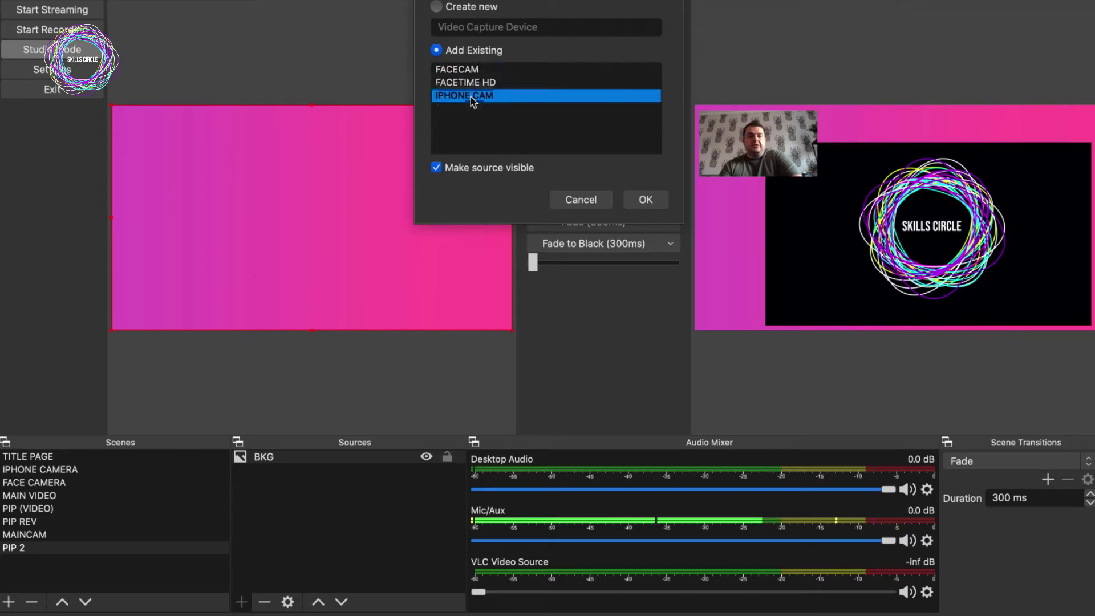
click(645, 200)
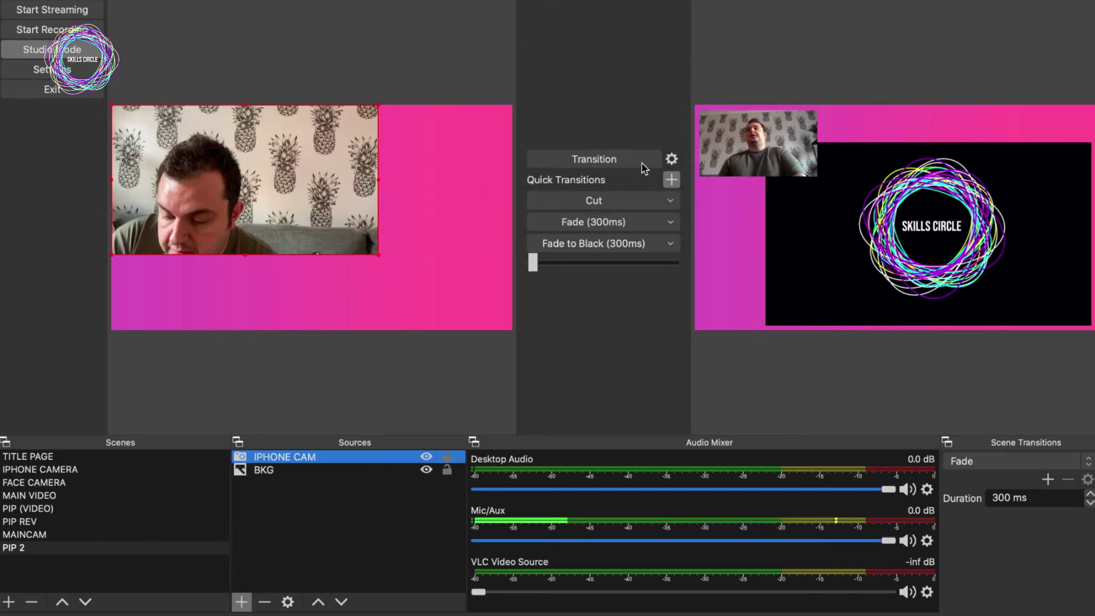
click(385, 231)
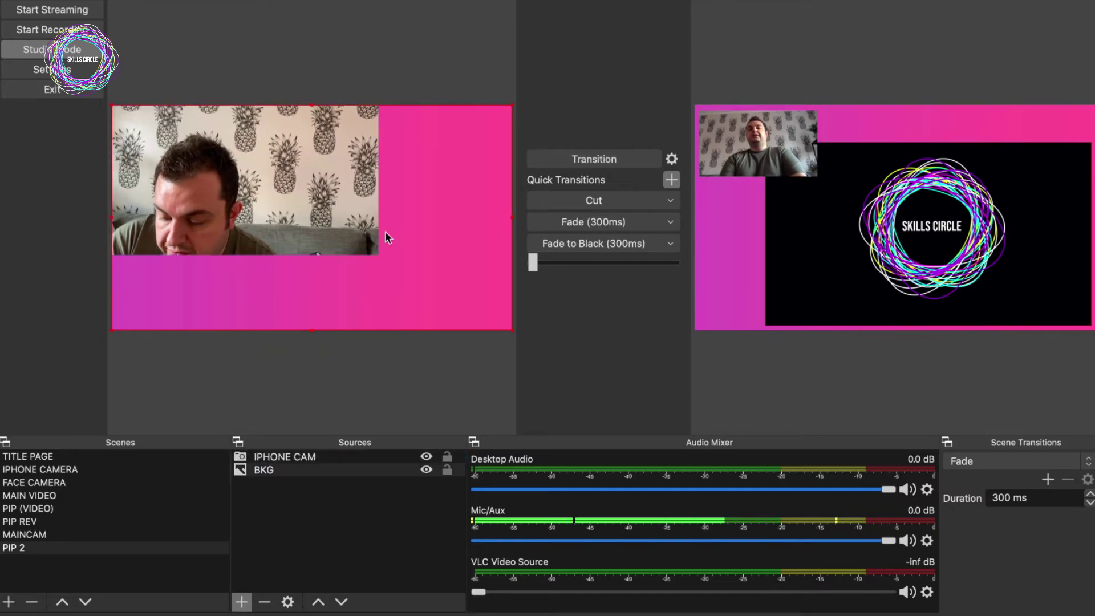
Add a new VLC Video Source with its default name to the PIP 2 scene
click(241, 602)
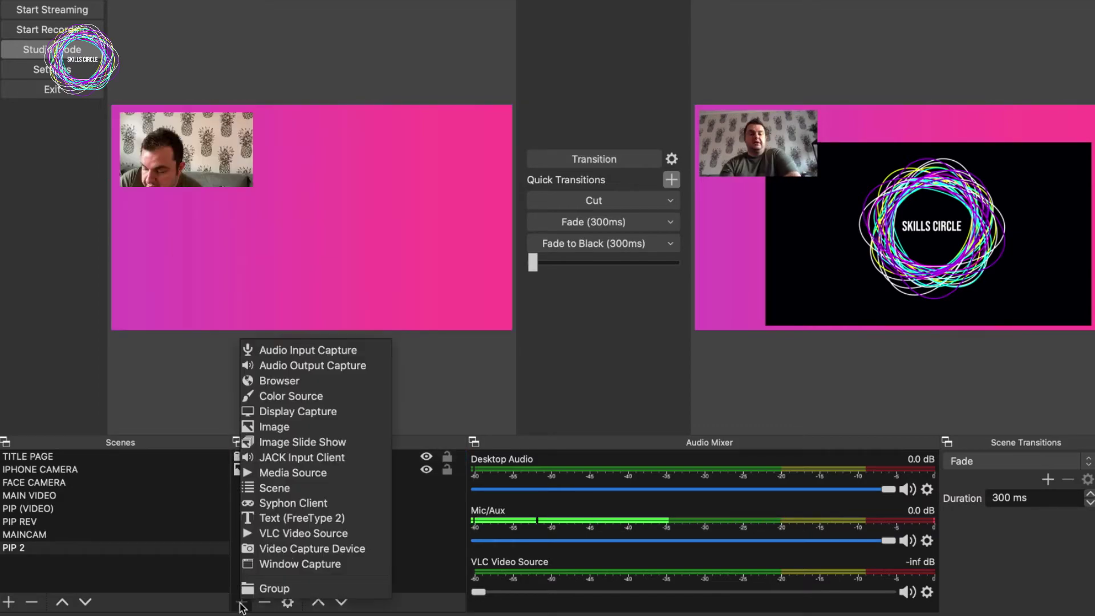
click(315, 533)
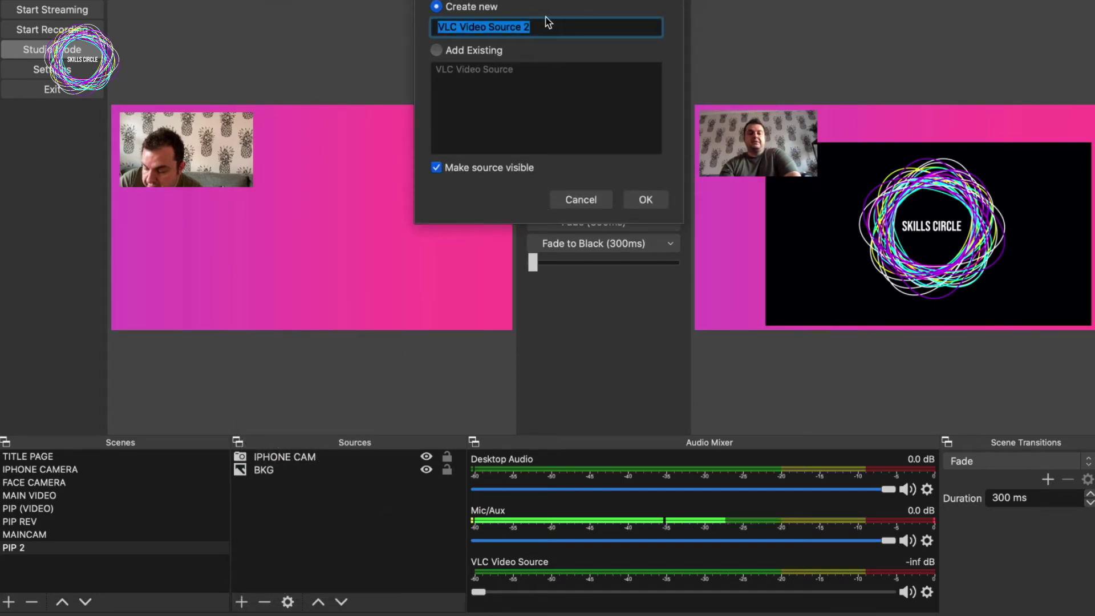
click(644, 199)
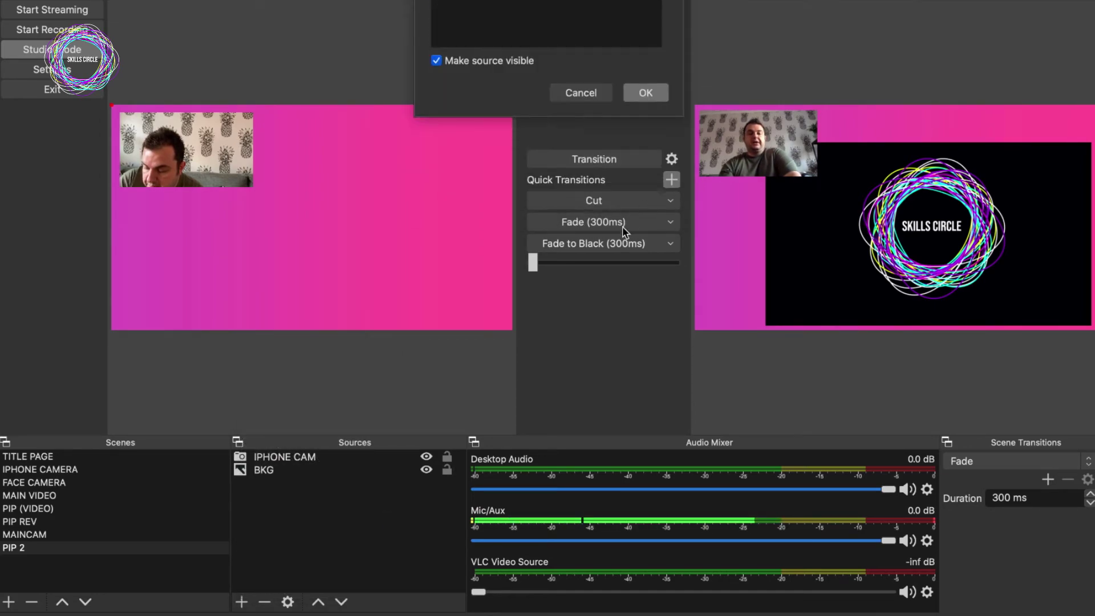
Load the Production Skills Aperture 300Dv2, 20c v2, CCU and Comms panels v2 MP4 videos from the V2 folder into the playlist
click(784, 370)
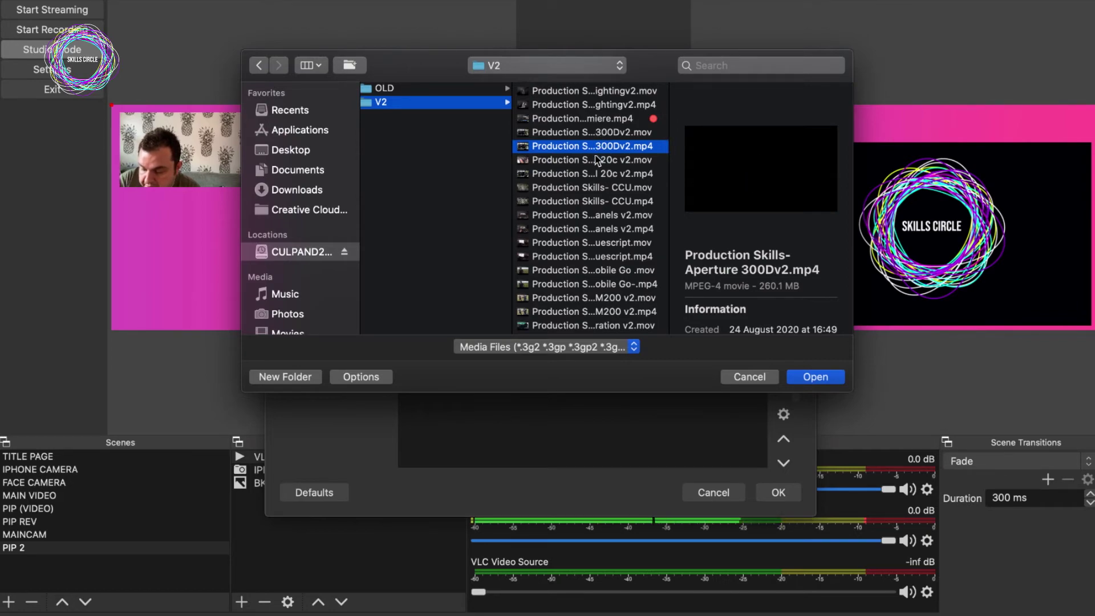
super+click(589, 173)
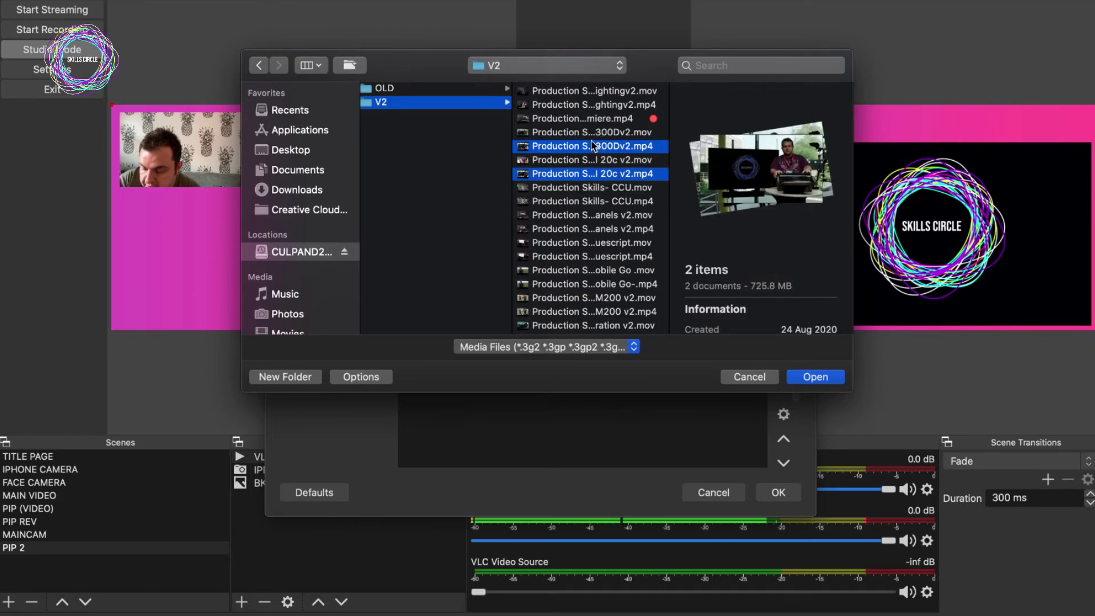
super+click(585, 203)
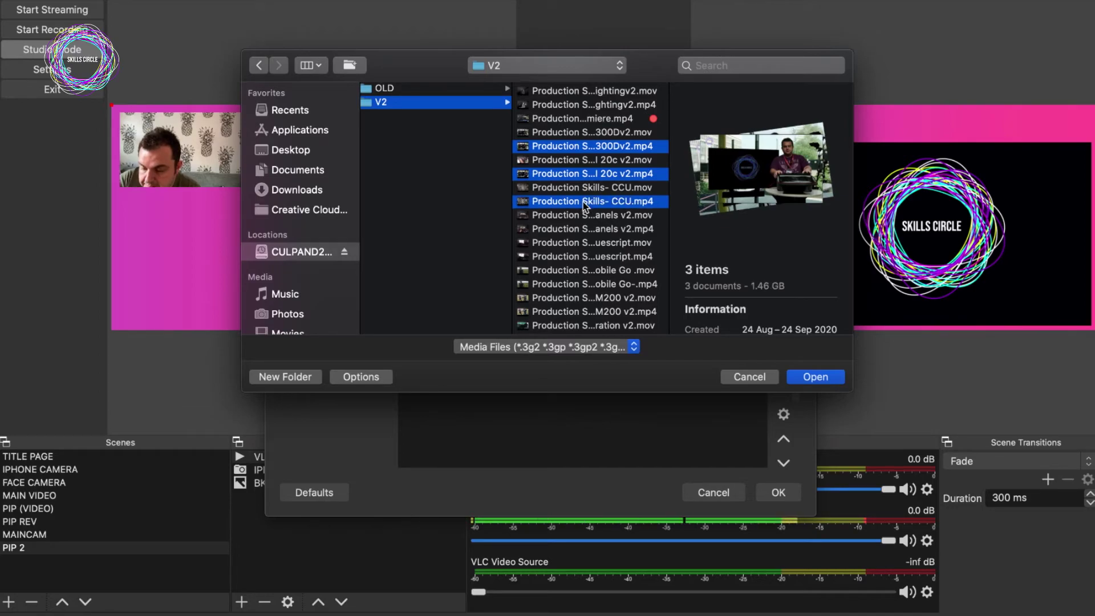
super+click(593, 229)
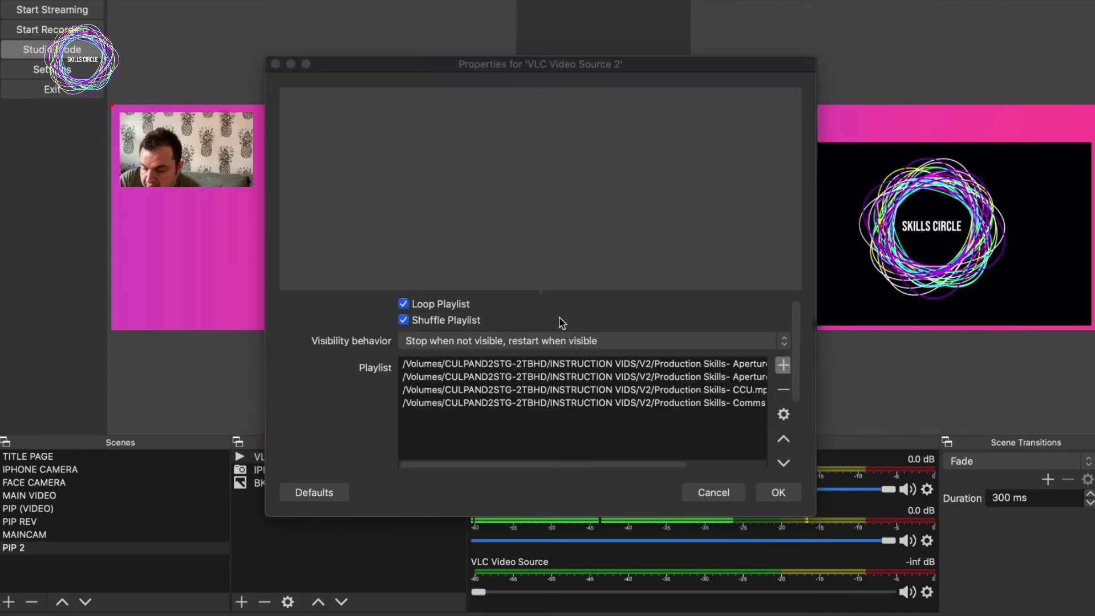
key(Return)
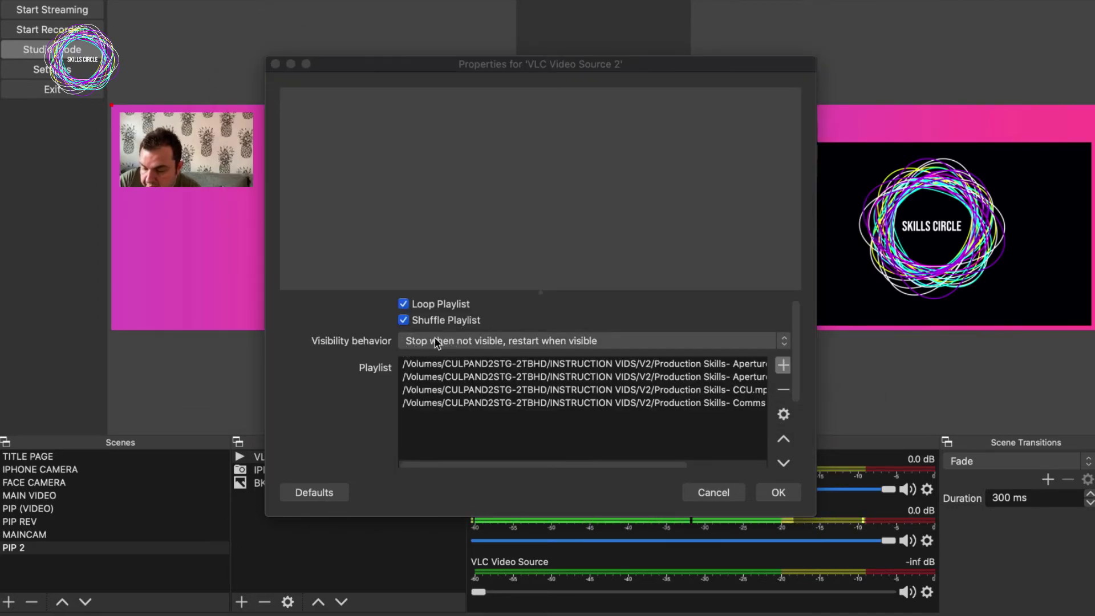
Set the video source's visibility behavior to "Pause when not visible, unpause when visible" and accept its properties
click(474, 341)
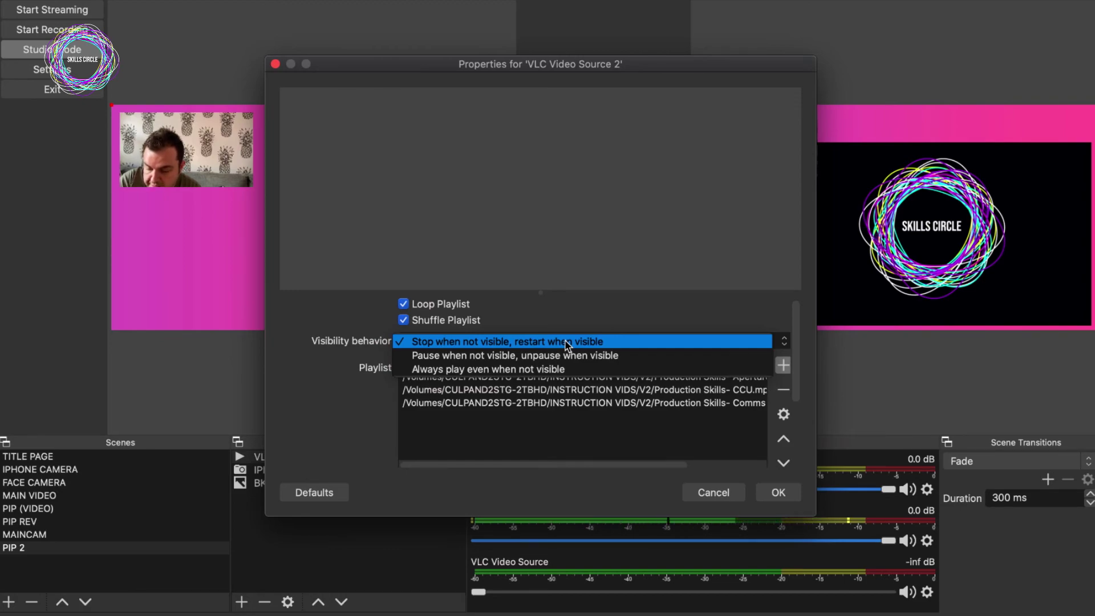
click(513, 355)
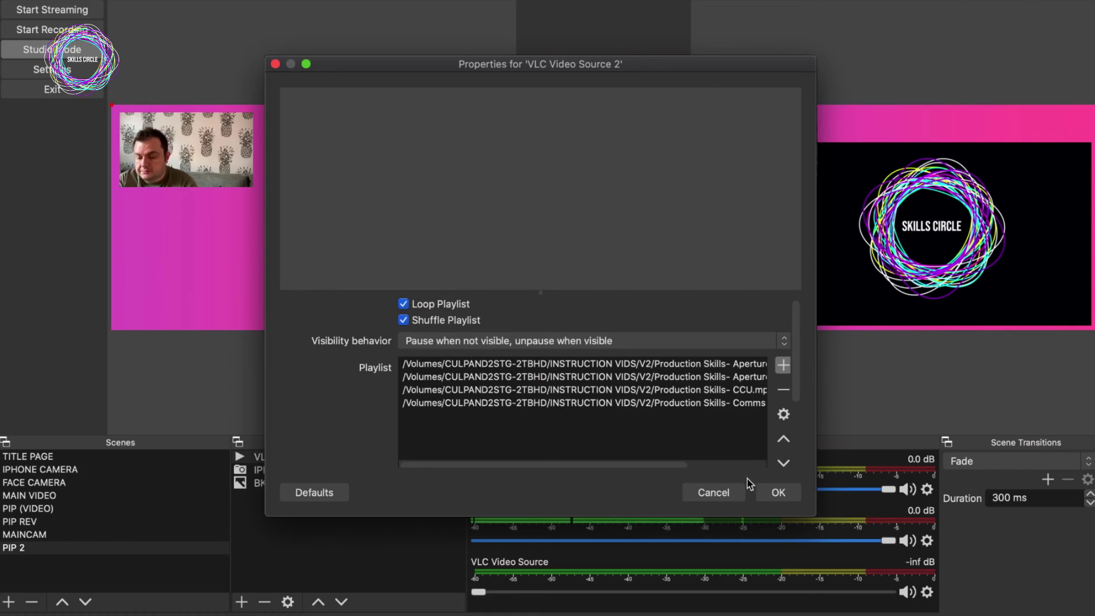
click(779, 492)
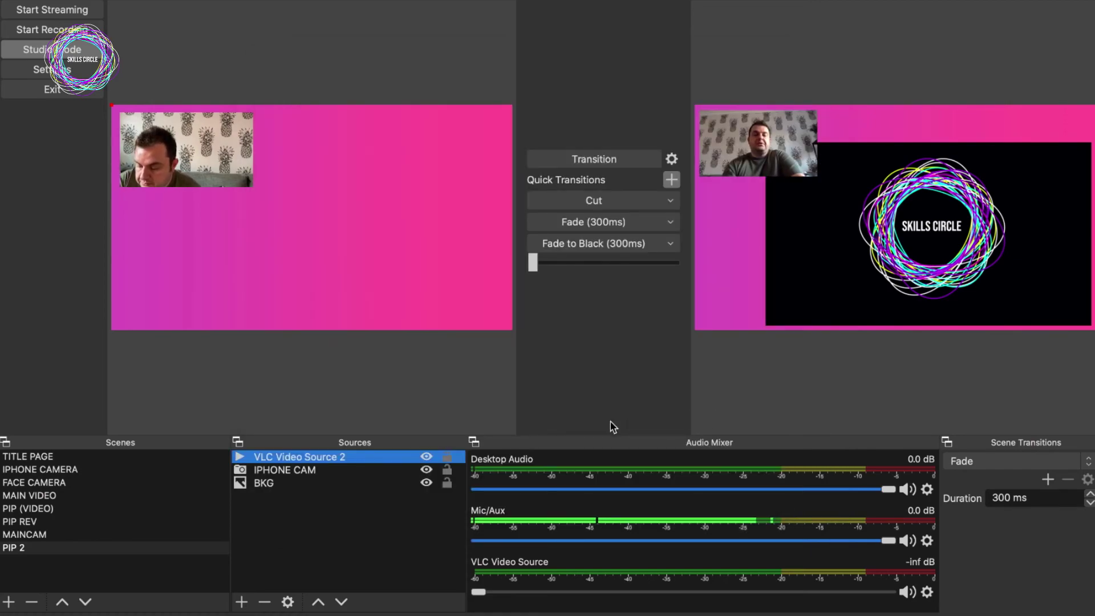
Cut the PIP 2 scene to the program output and bring PIP 2 back into the preview for editing
click(664, 204)
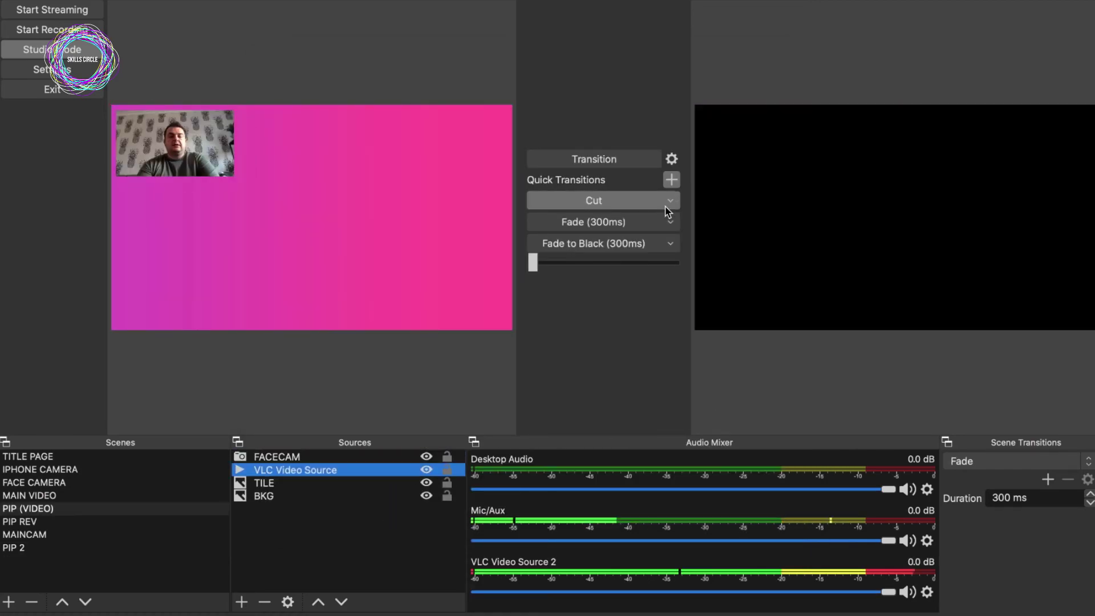
click(39, 545)
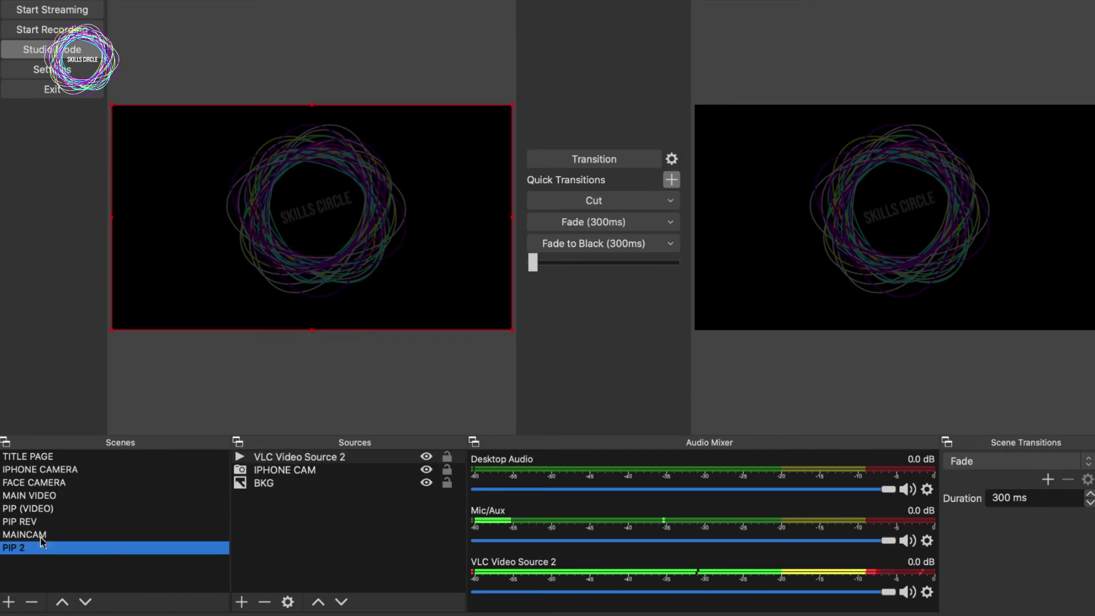
click(40, 536)
click(34, 548)
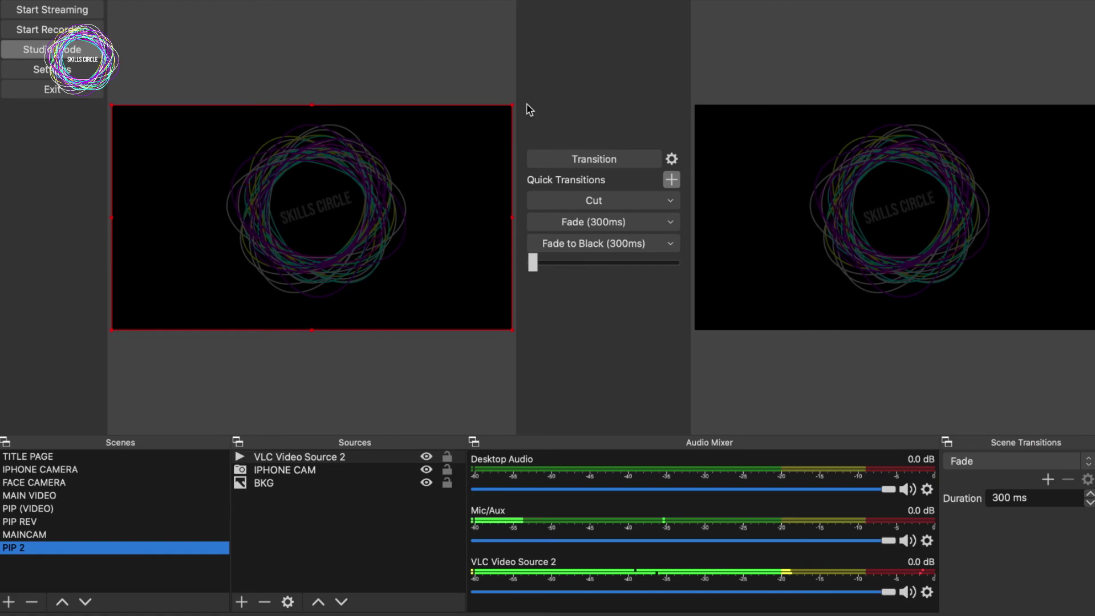
Resize the VLC video to fill most of the canvas's lower-right area and move it below IPHONE CAM in the source order
drag(511, 107, 321, 175)
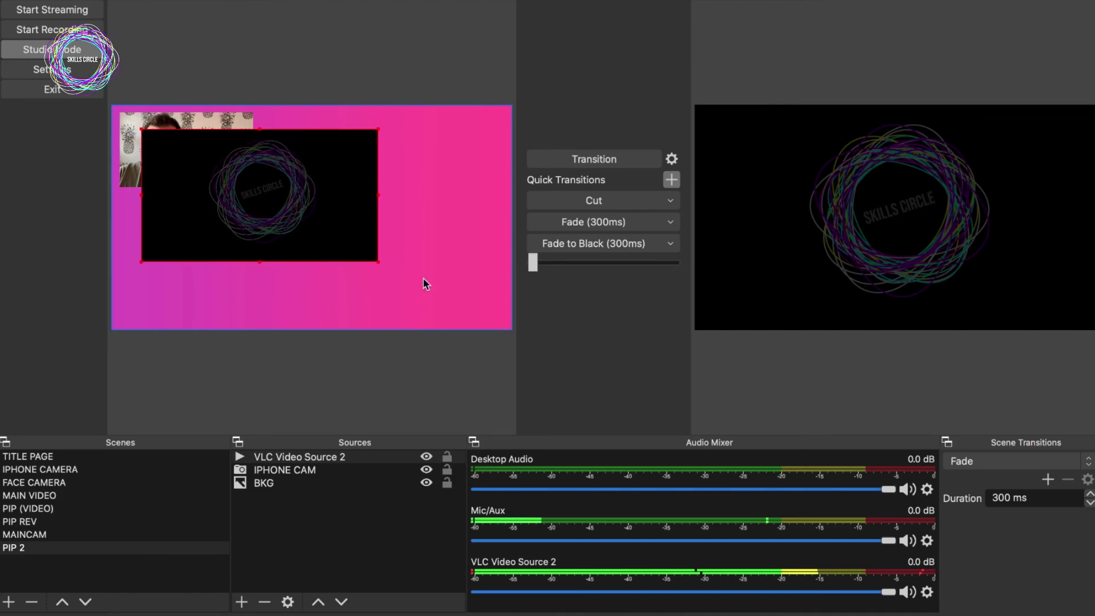
drag(378, 260, 478, 292)
drag(420, 261, 446, 265)
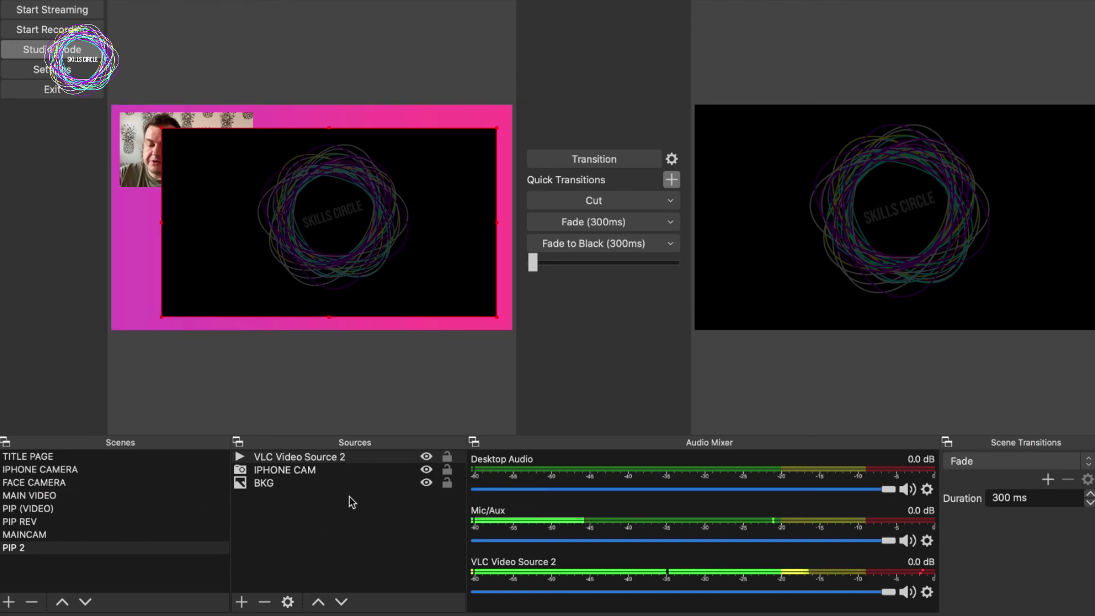
click(289, 547)
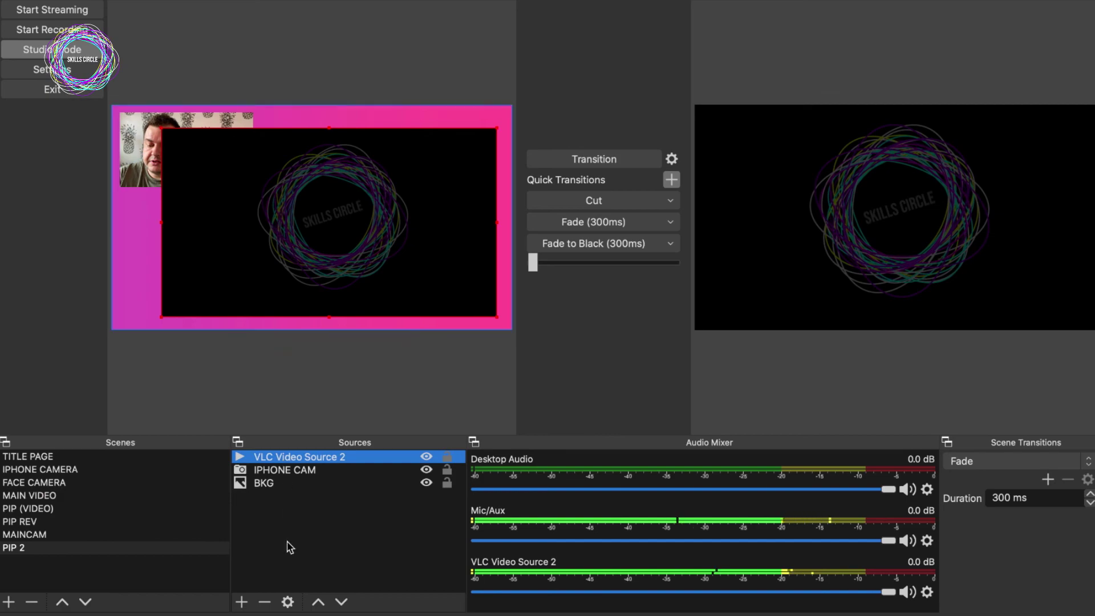
click(340, 601)
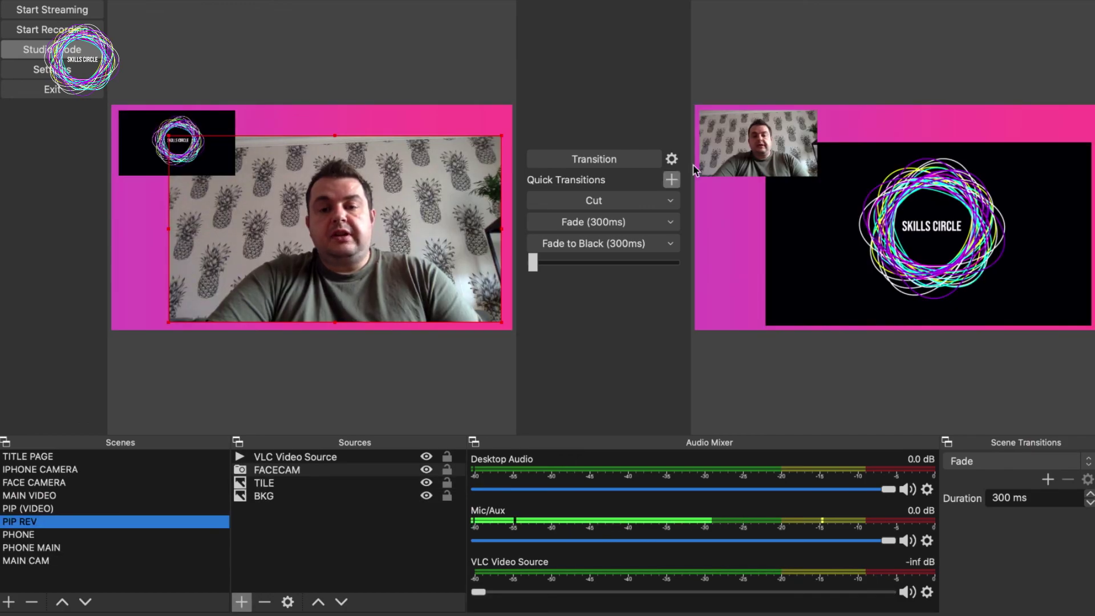
Cut the program output back and forth between the PIP REV and PIP (VIDEO) scenes, ending on PIP REV
click(648, 199)
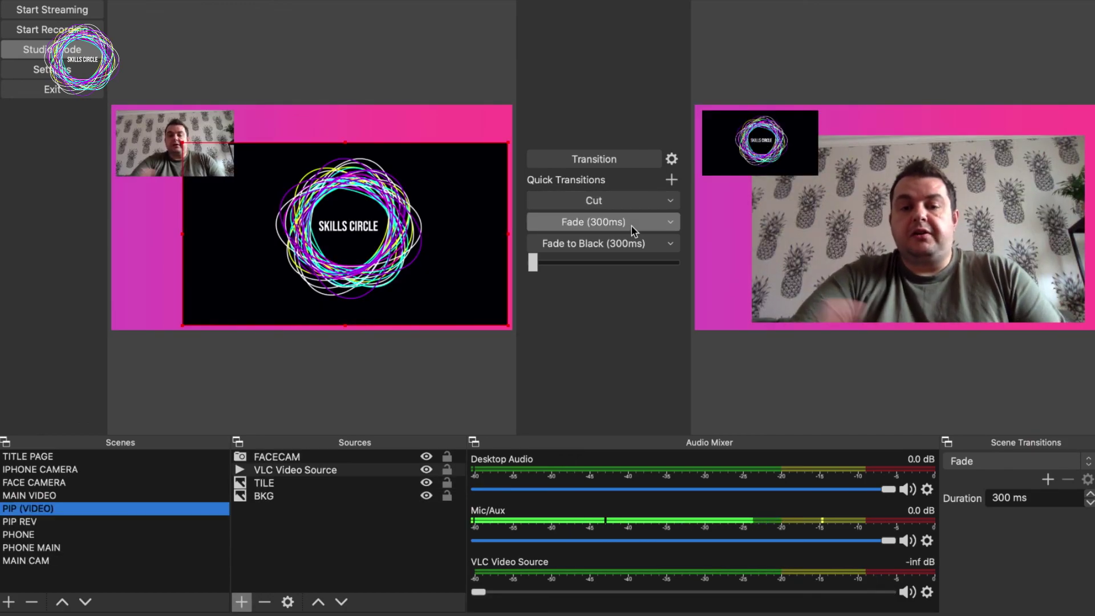
click(630, 202)
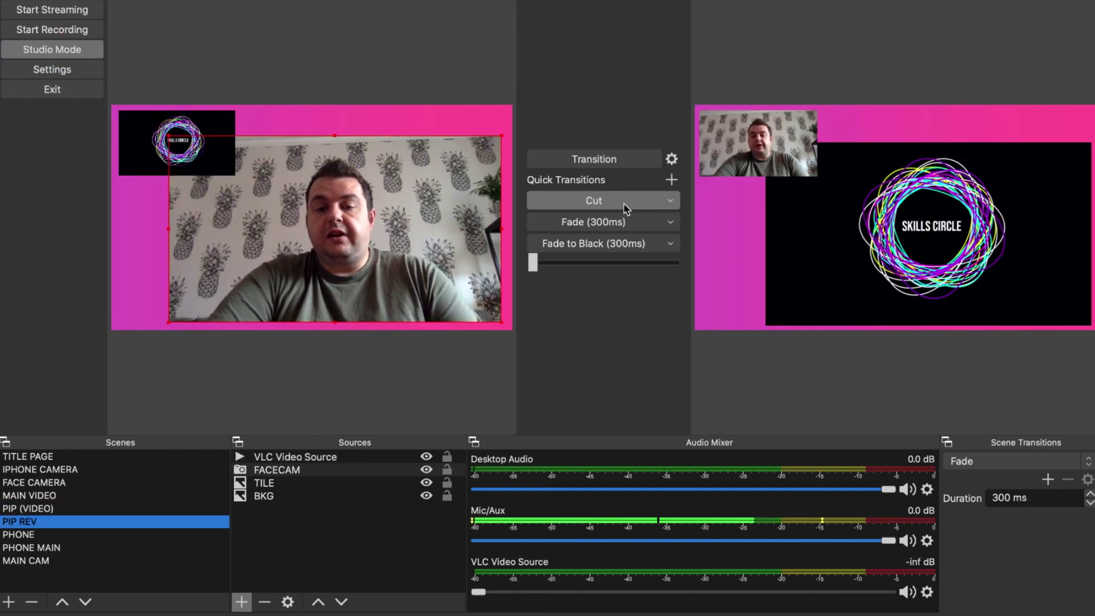
click(626, 206)
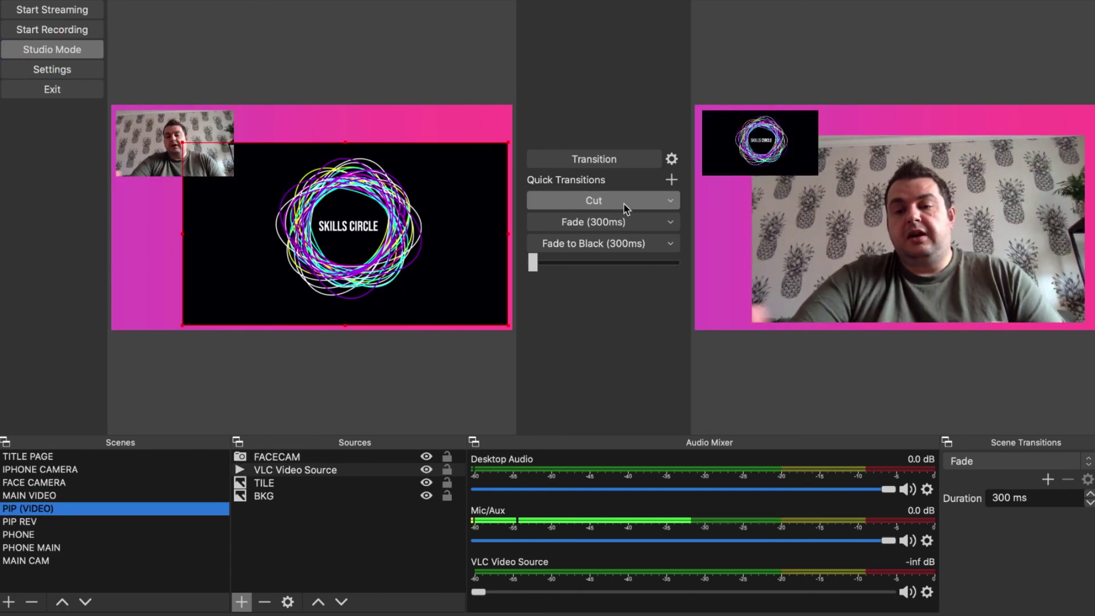